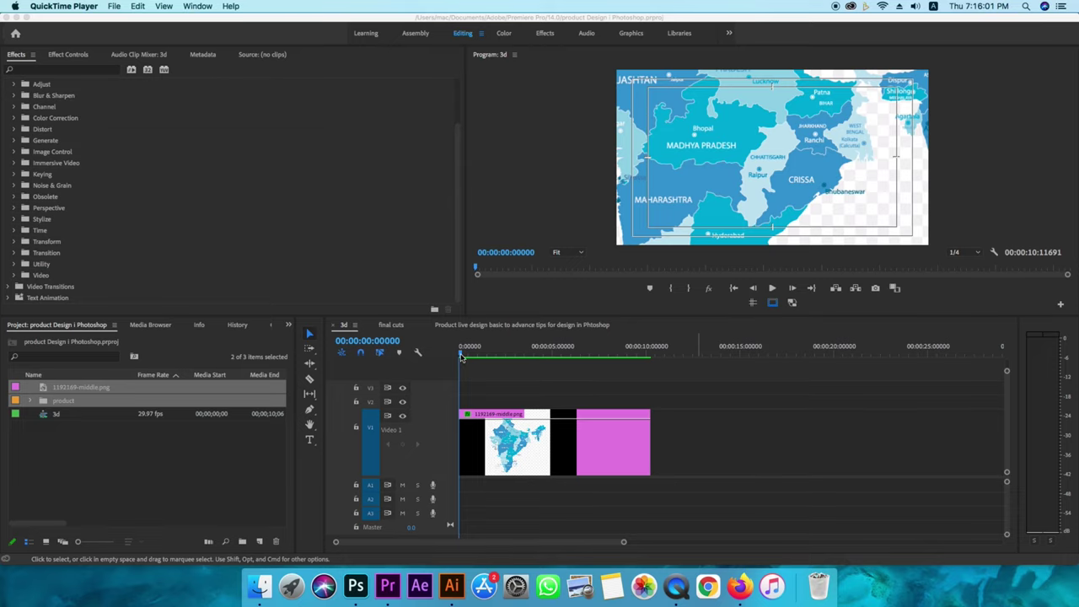
Preview the existing 3d sequence's animation, then return to its start
key(space)
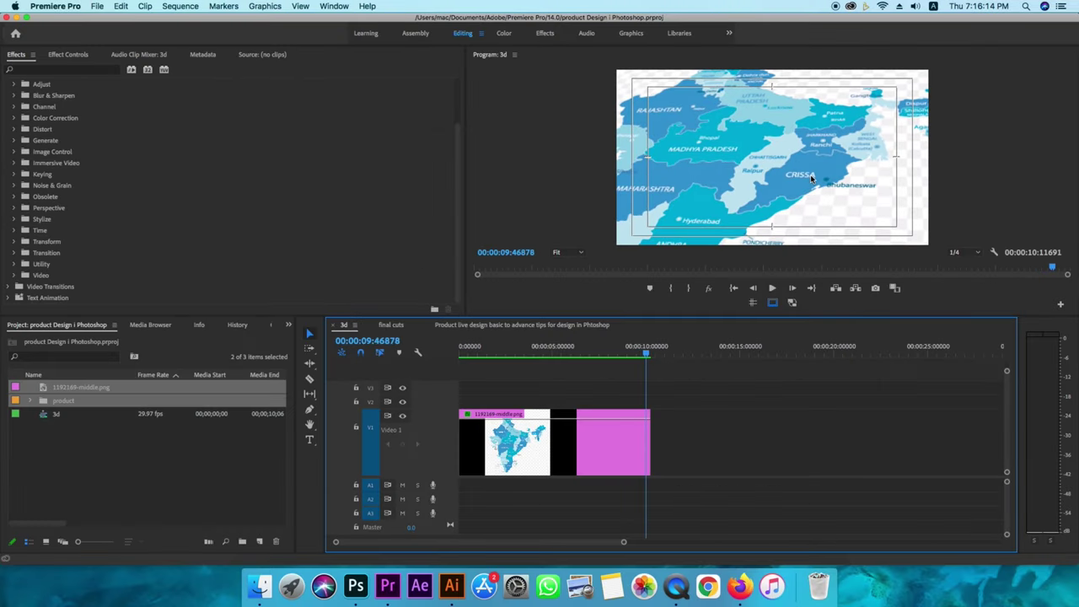
mouse_move(648, 361)
mouse_down()
mouse_move(546, 361)
mouse_move(645, 364)
mouse_move(540, 372)
mouse_up()
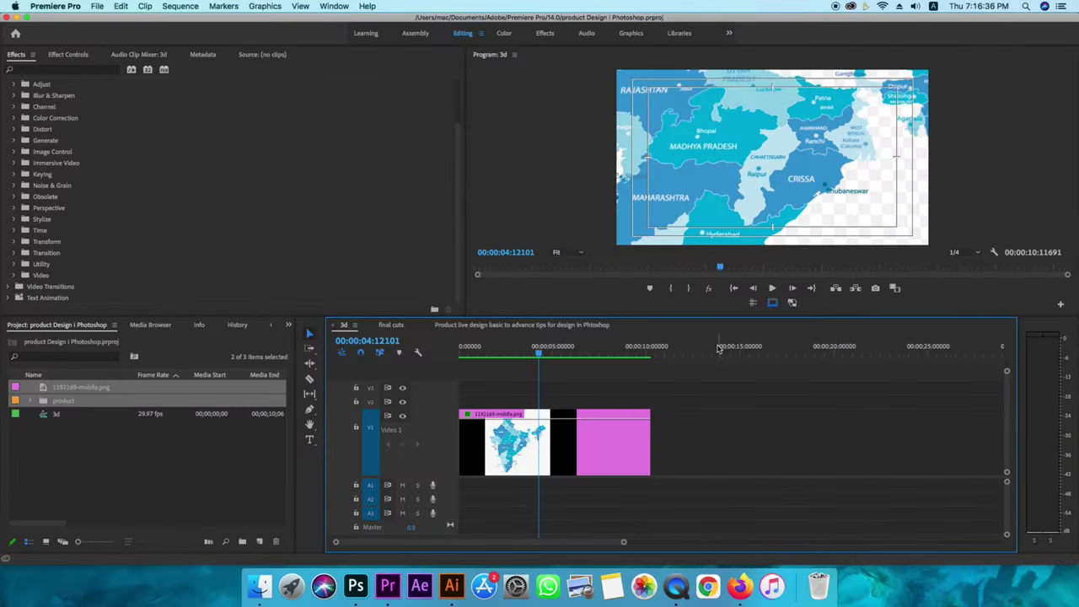
key(Home)
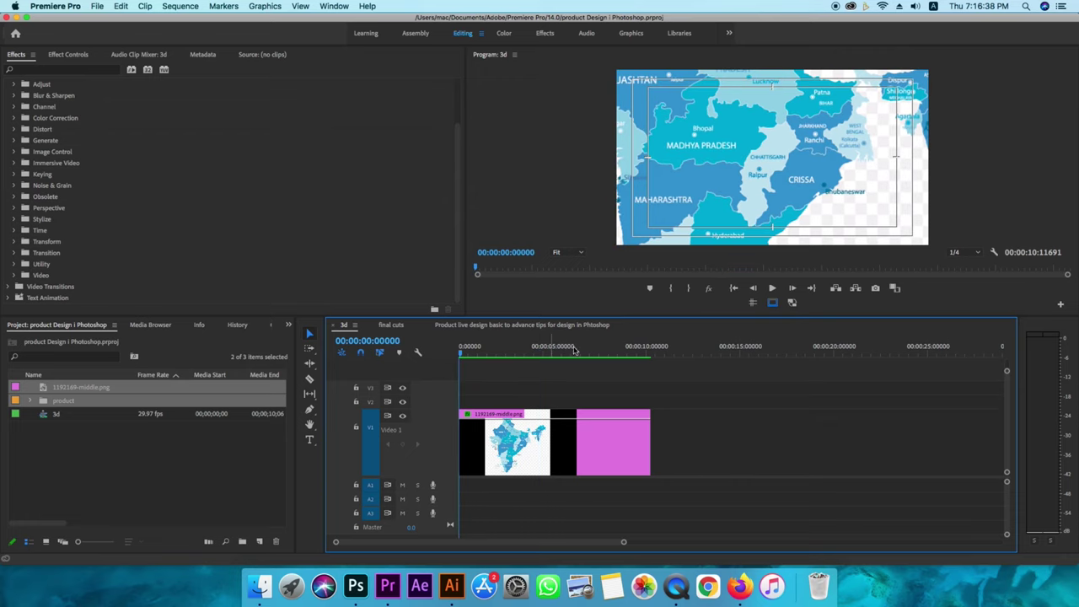
Create a new DSLR 1080p30 sequence named 'basic 3d'
click(260, 542)
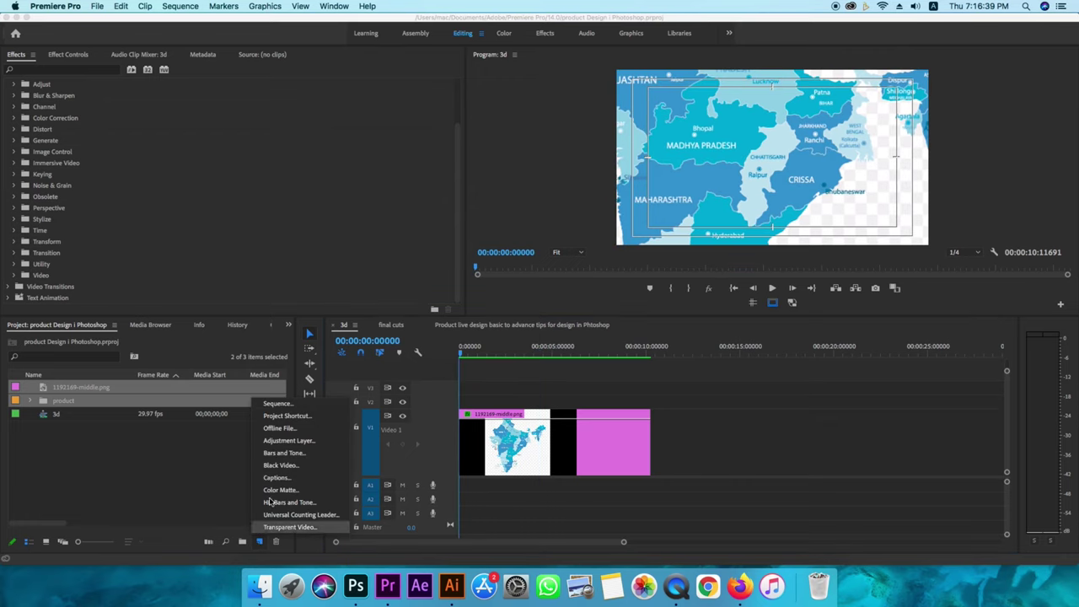
click(280, 405)
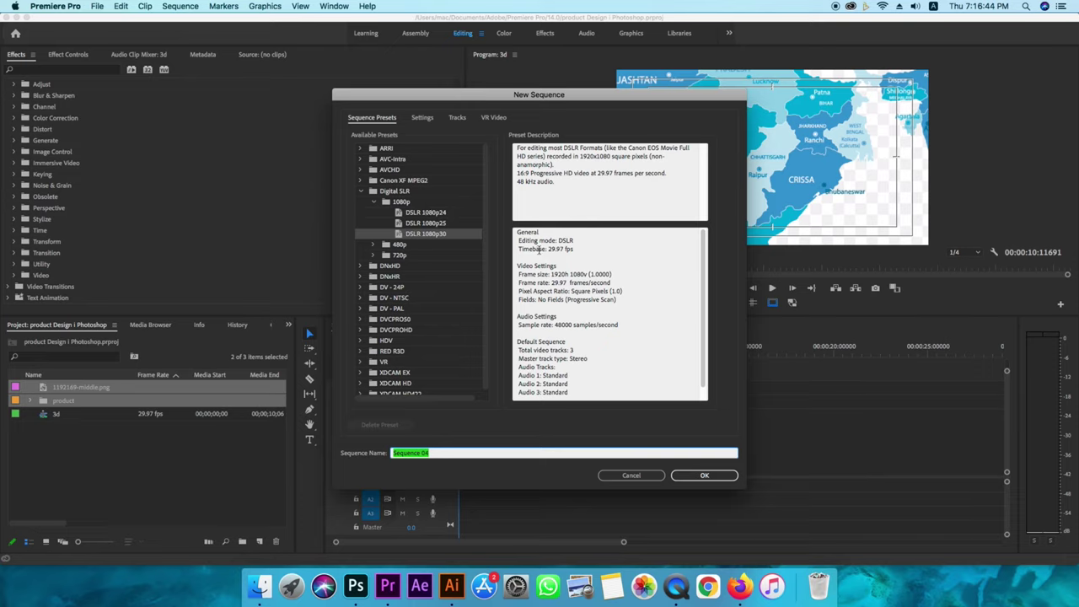
key(BackSpace)
text(basic 3d)
click(705, 476)
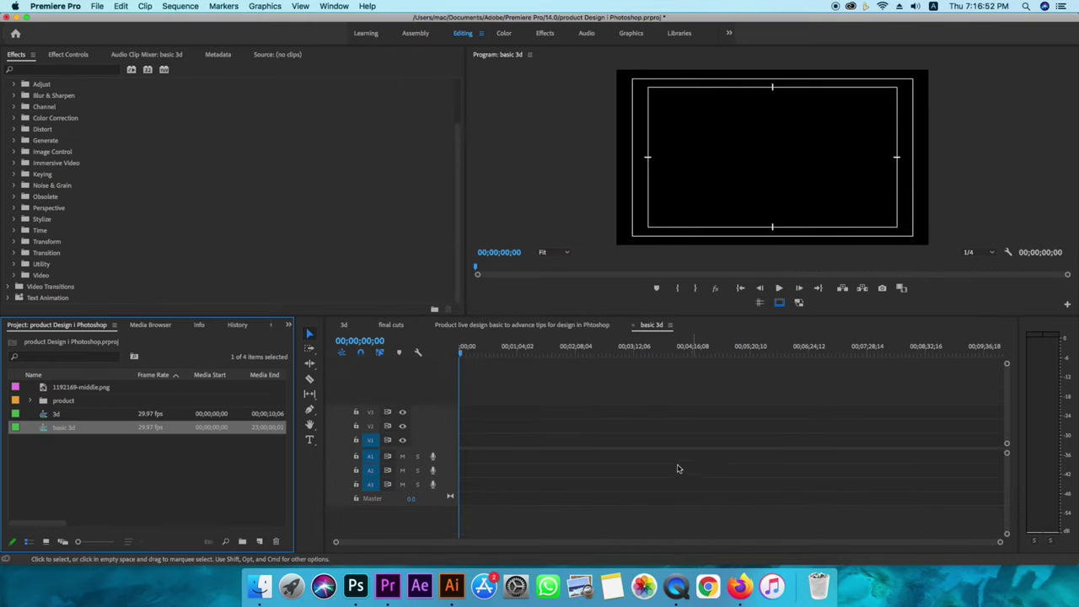
Place the India map image 1192169-middle.png at the start of Video 1
click(83, 389)
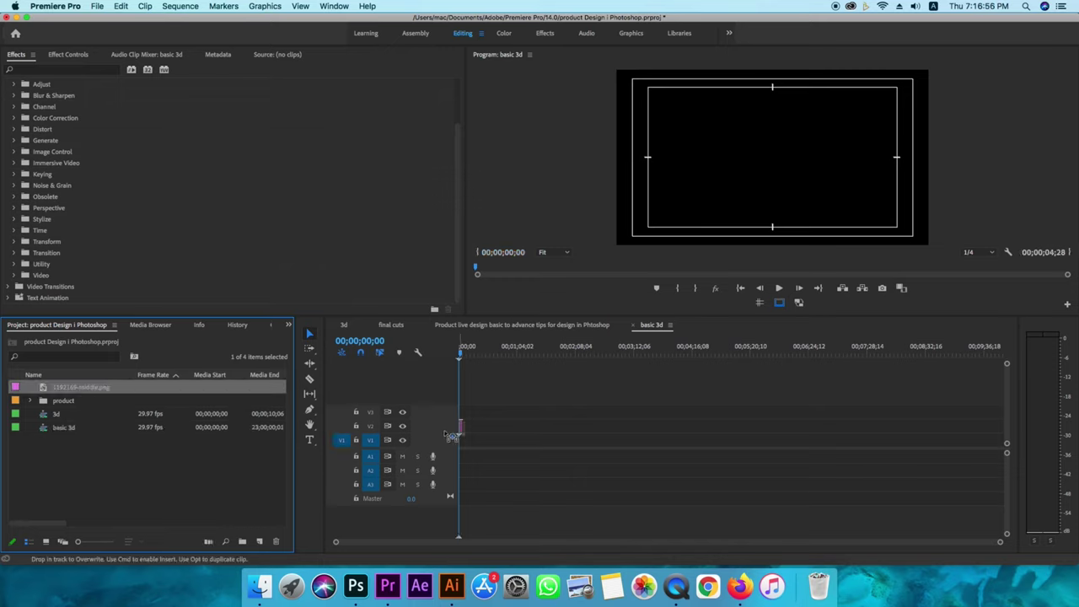
drag(241, 392, 460, 439)
right_click(542, 359)
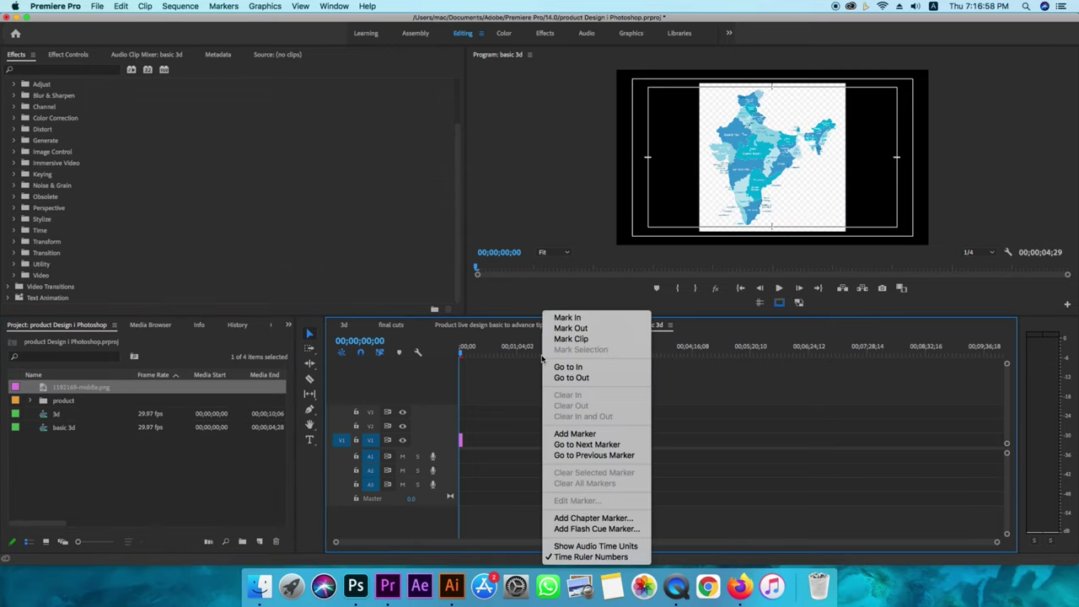
key(super+z)
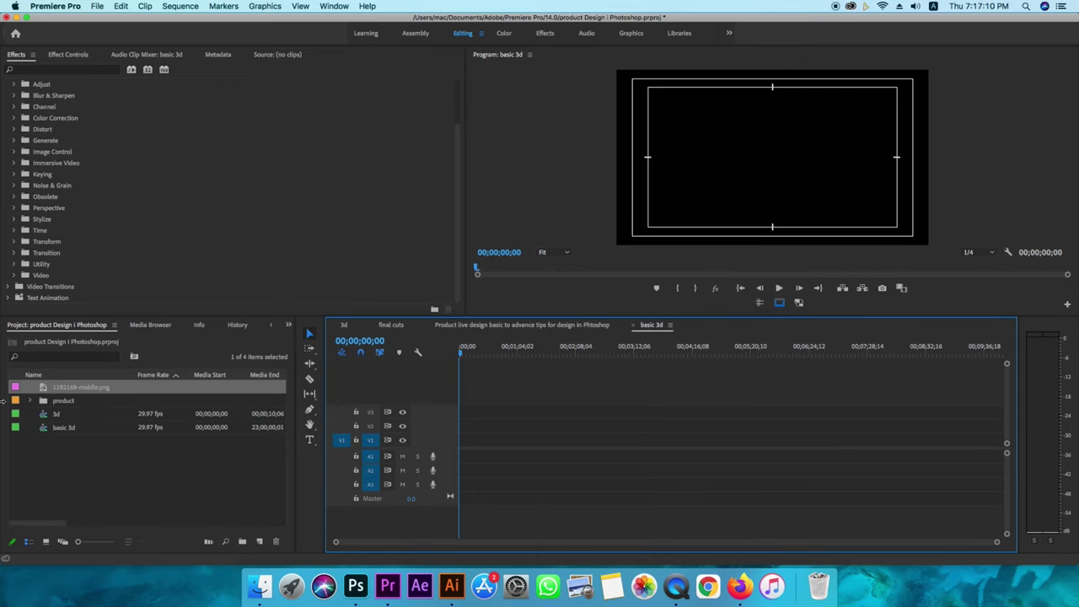
drag(83, 386, 443, 441)
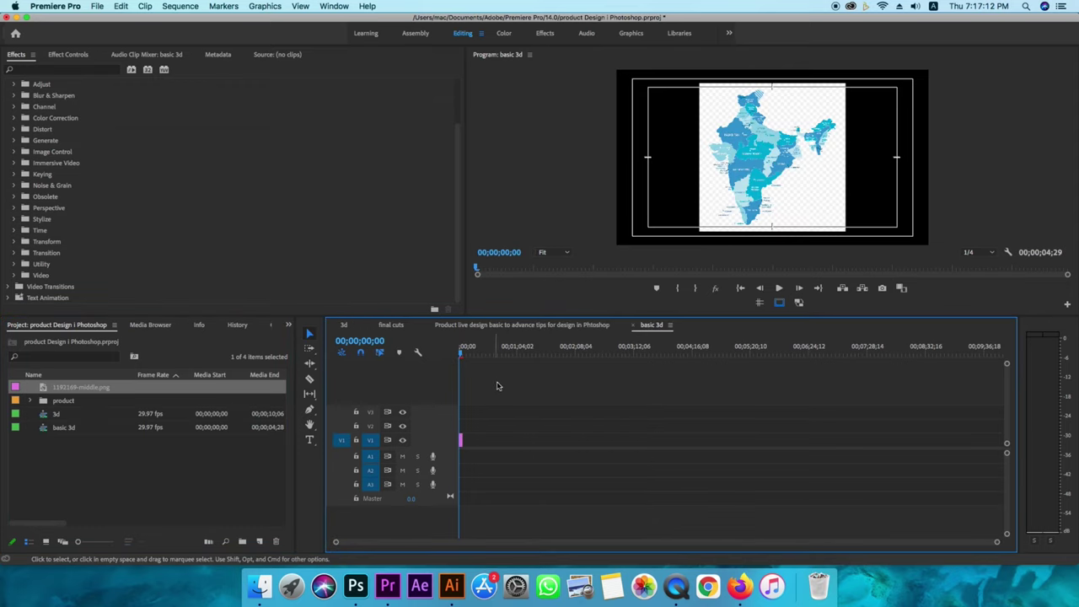
Show audio time units, zoom in, and lengthen the map clip to about 10 seconds
right_click(496, 360)
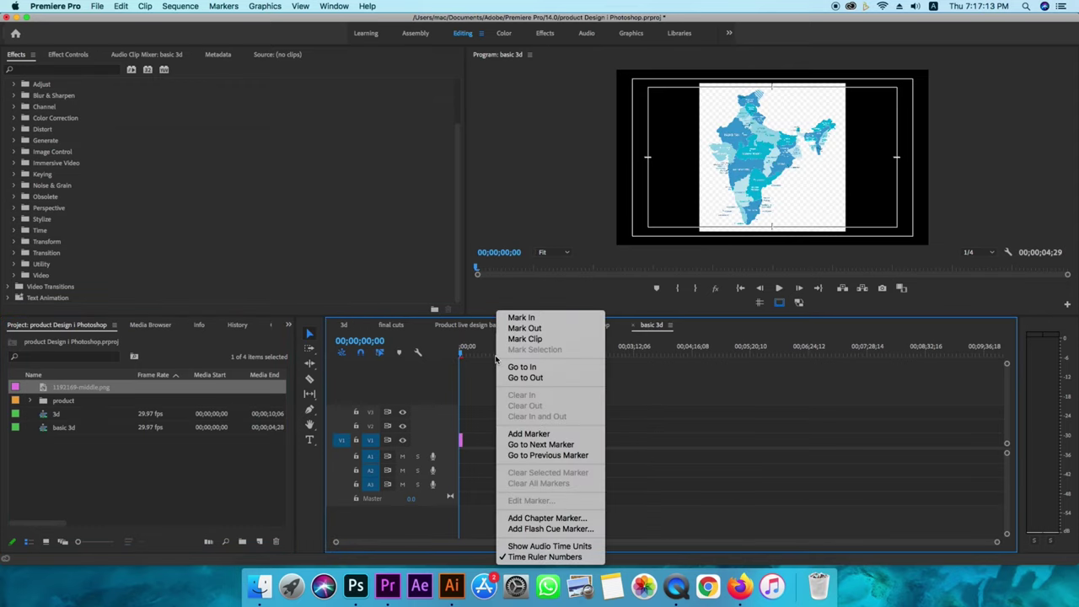
click(525, 547)
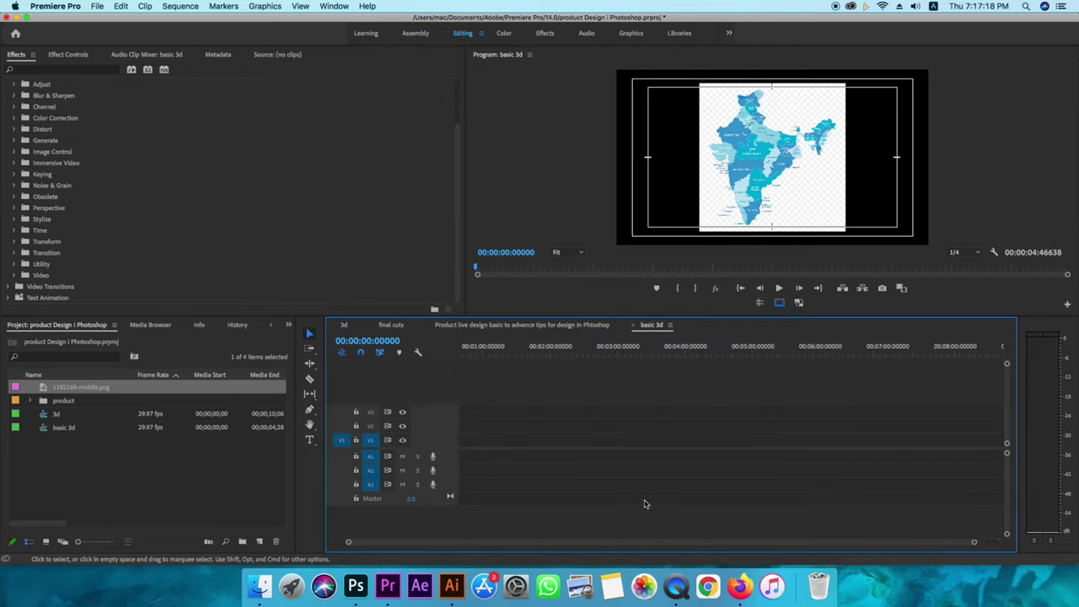
key(=)
key(=)
key(=)
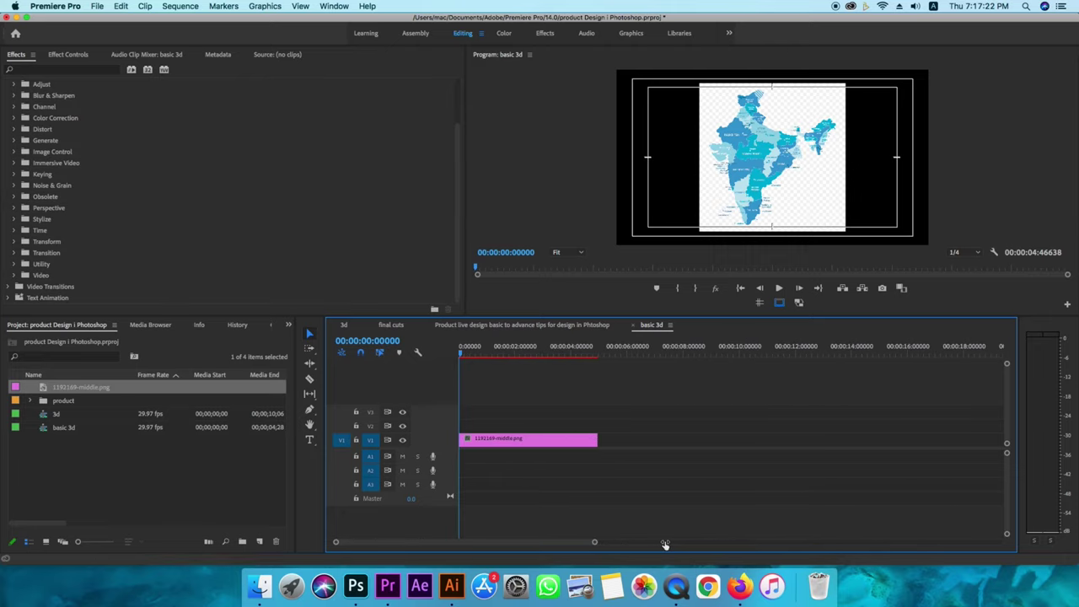
drag(733, 545, 592, 543)
drag(598, 437, 749, 437)
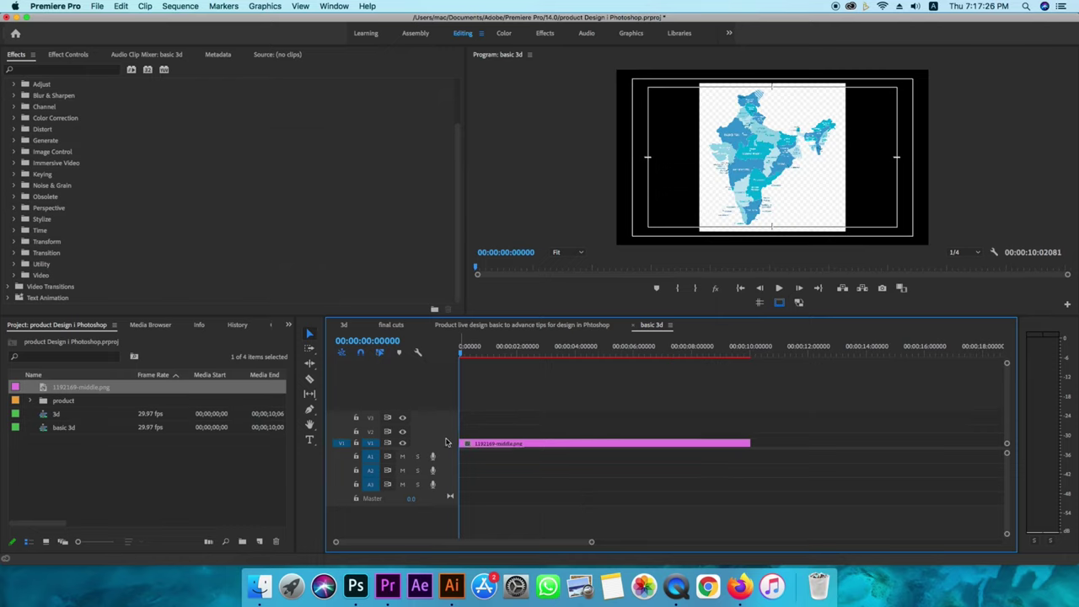
scroll(446, 442, up, 3)
scroll(447, 441, up, 2)
scroll(447, 442, up, 3)
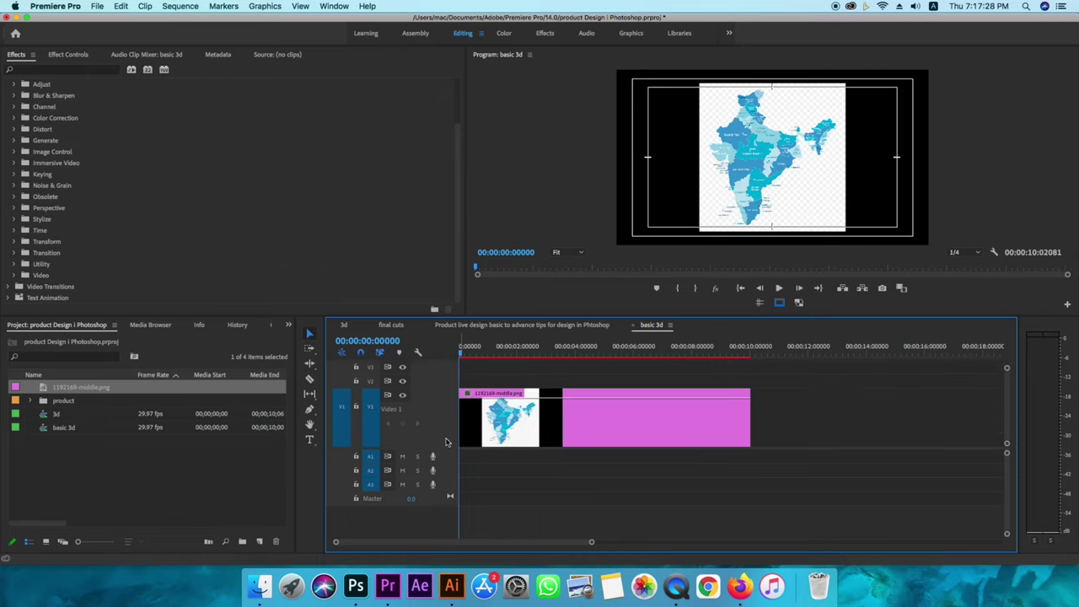
At about 2.5 s, scale the map to fill the frame, centred on Madhya Pradesh and Orissa
drag(453, 448, 453, 477)
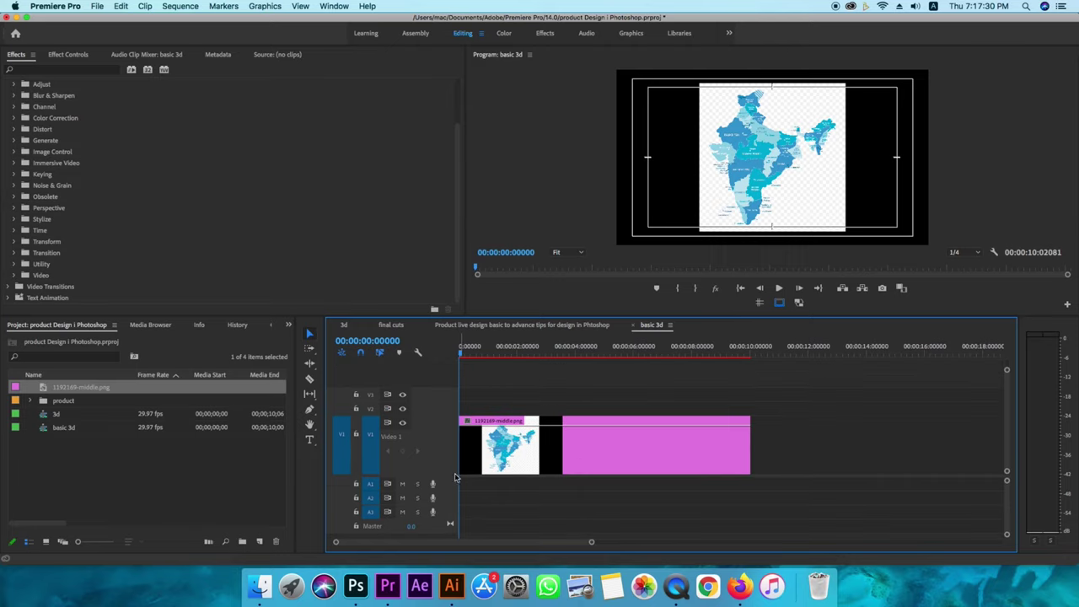
drag(461, 356, 533, 354)
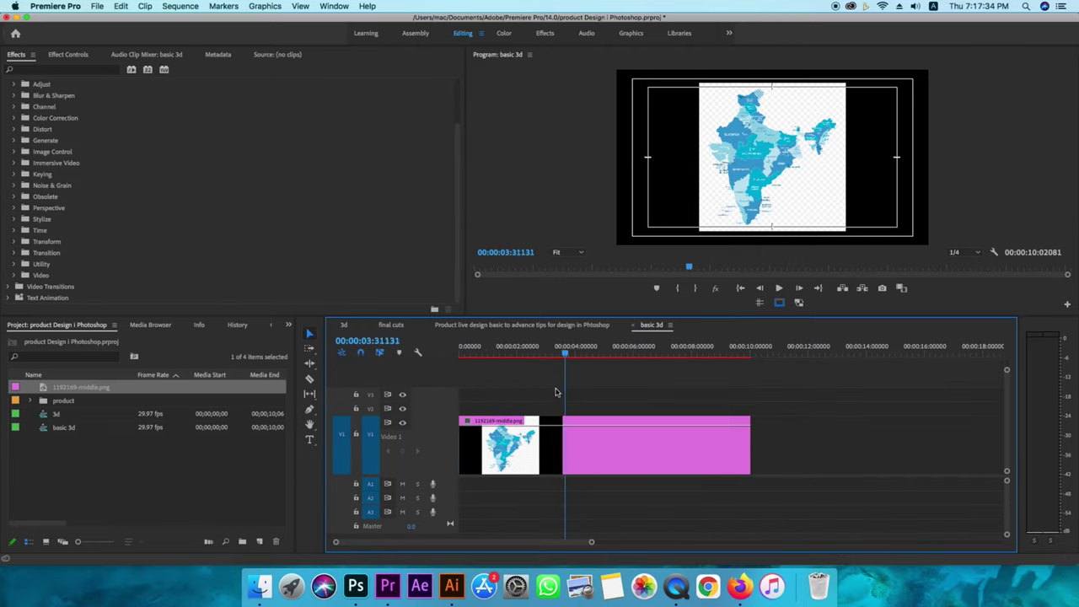
click(764, 180)
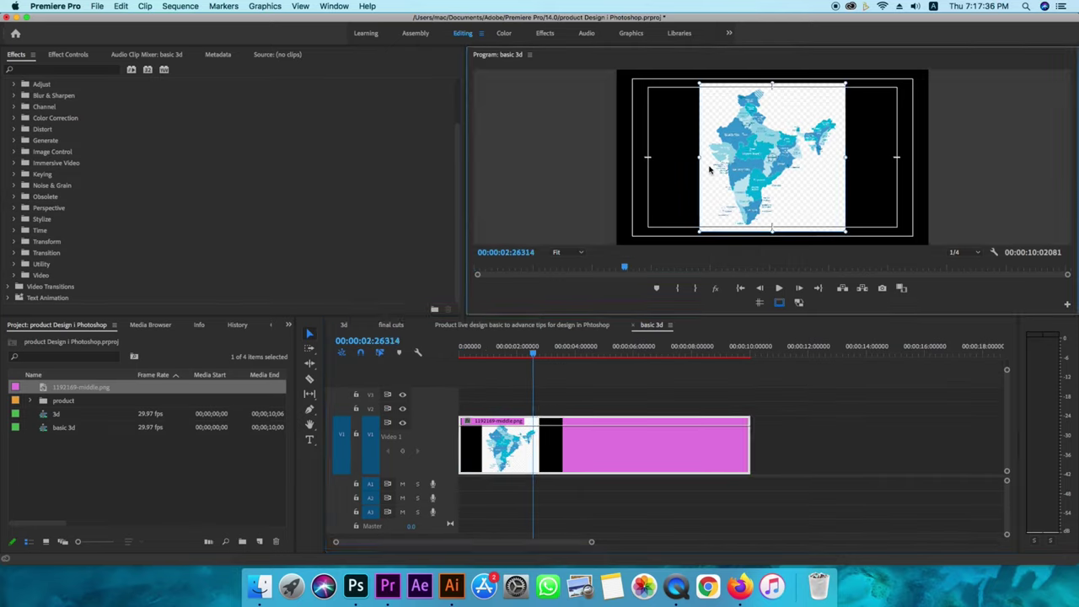
drag(699, 158, 599, 154)
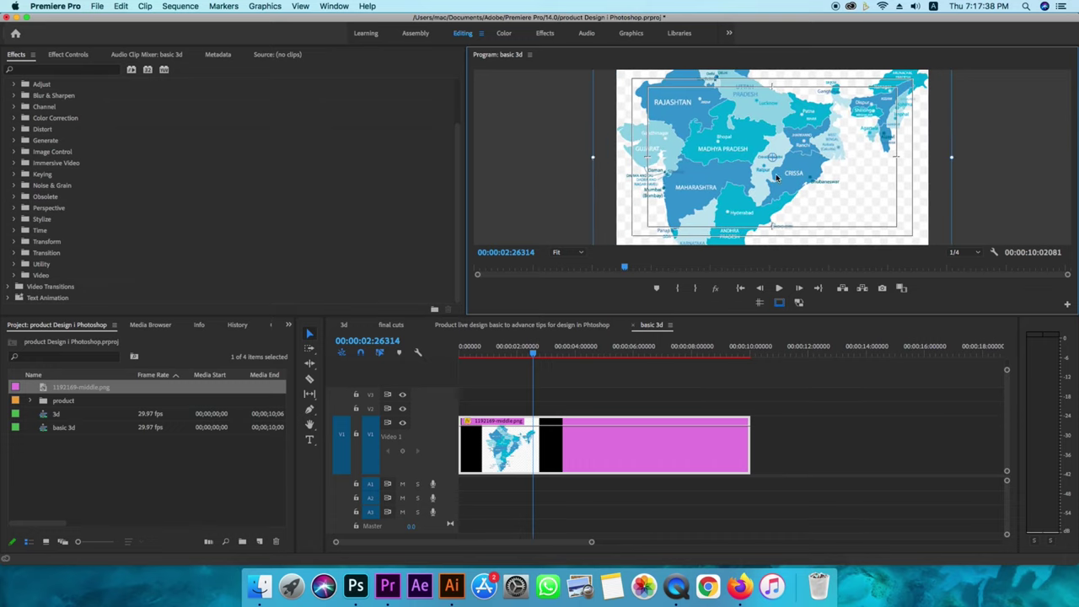
drag(817, 164, 820, 163)
drag(604, 154, 589, 153)
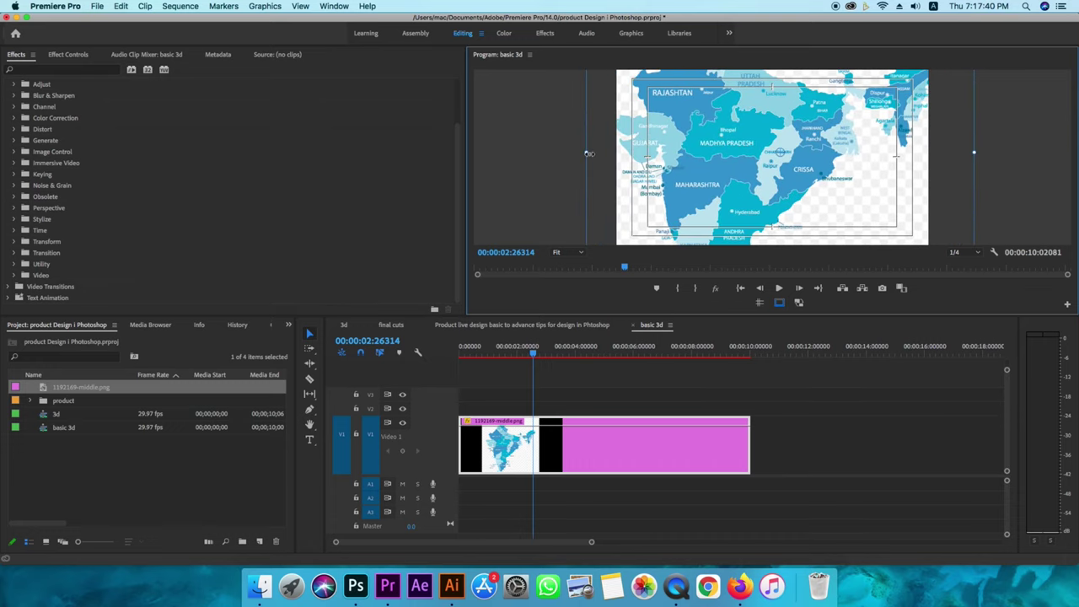
drag(773, 167, 765, 172)
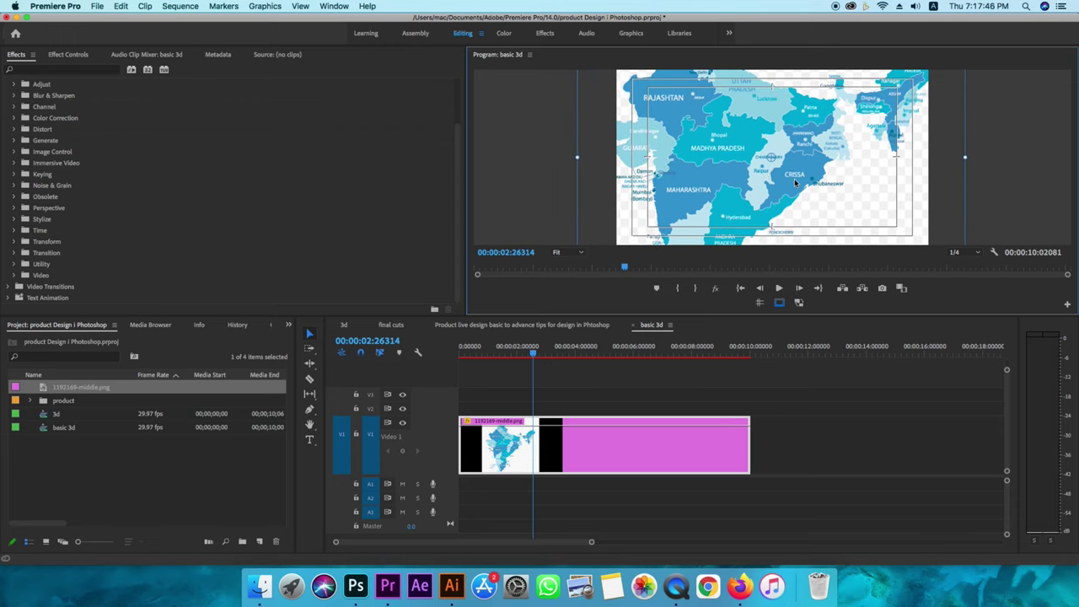
drag(794, 182, 795, 183)
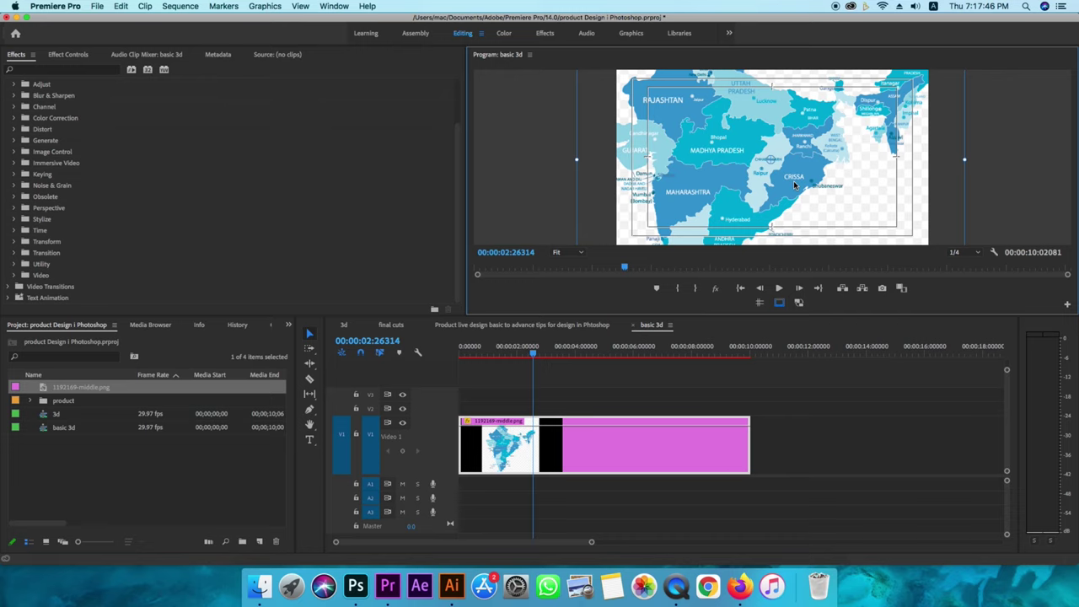
Add the Multi-Camera Record On/Off Toggle and another button to the Program monitor's button bar
click(1067, 306)
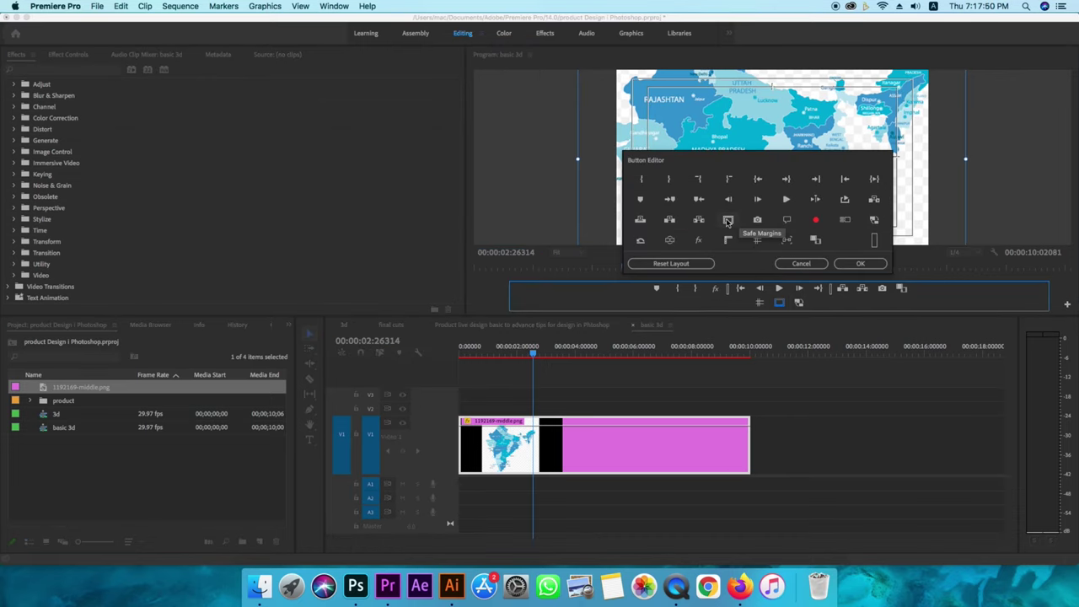
drag(755, 241, 907, 288)
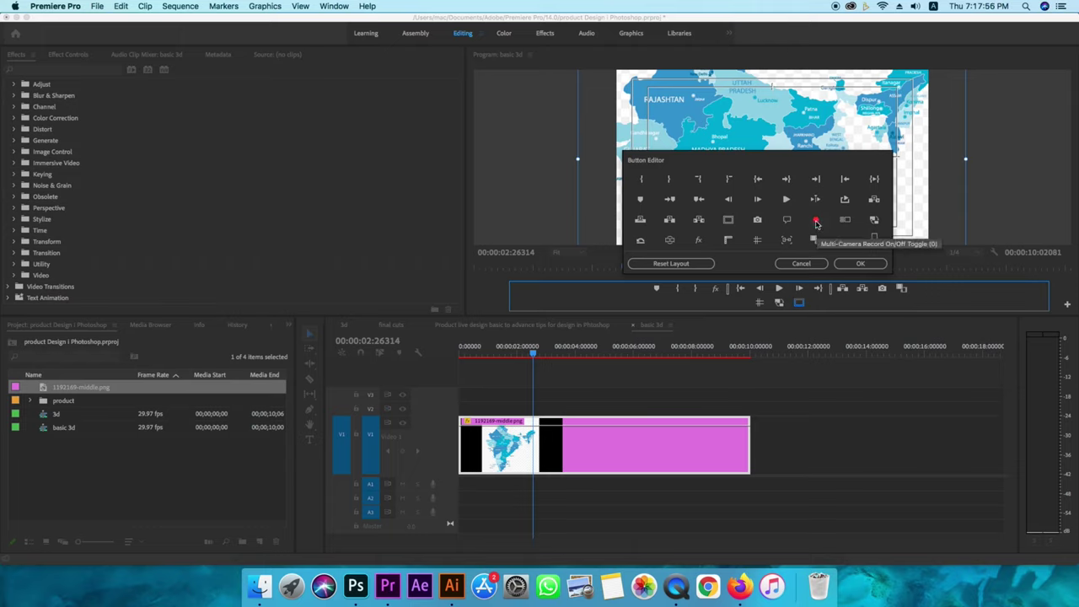
drag(816, 221, 920, 296)
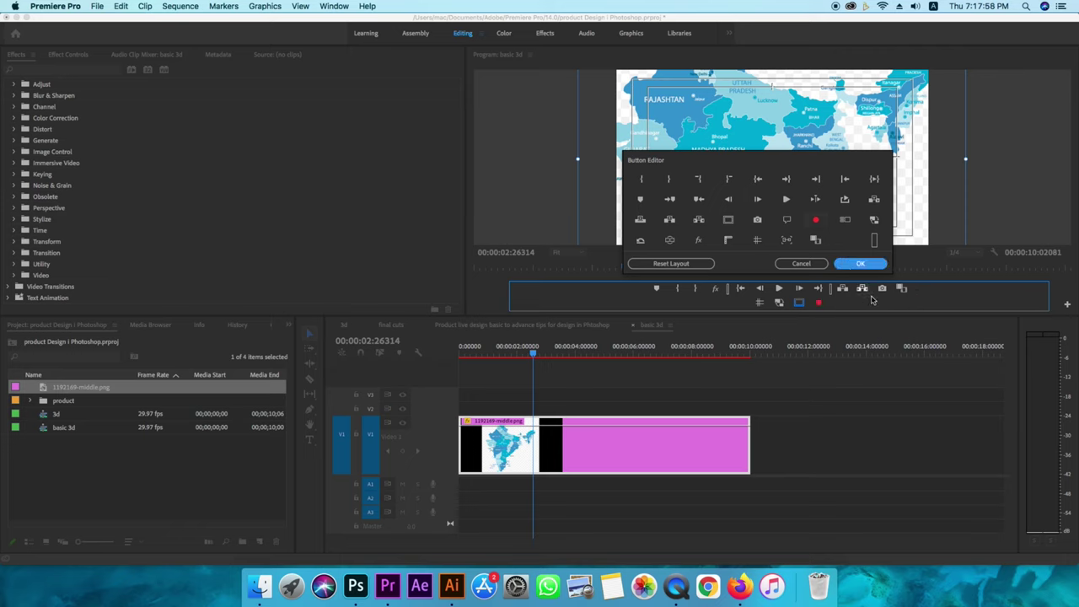
click(840, 265)
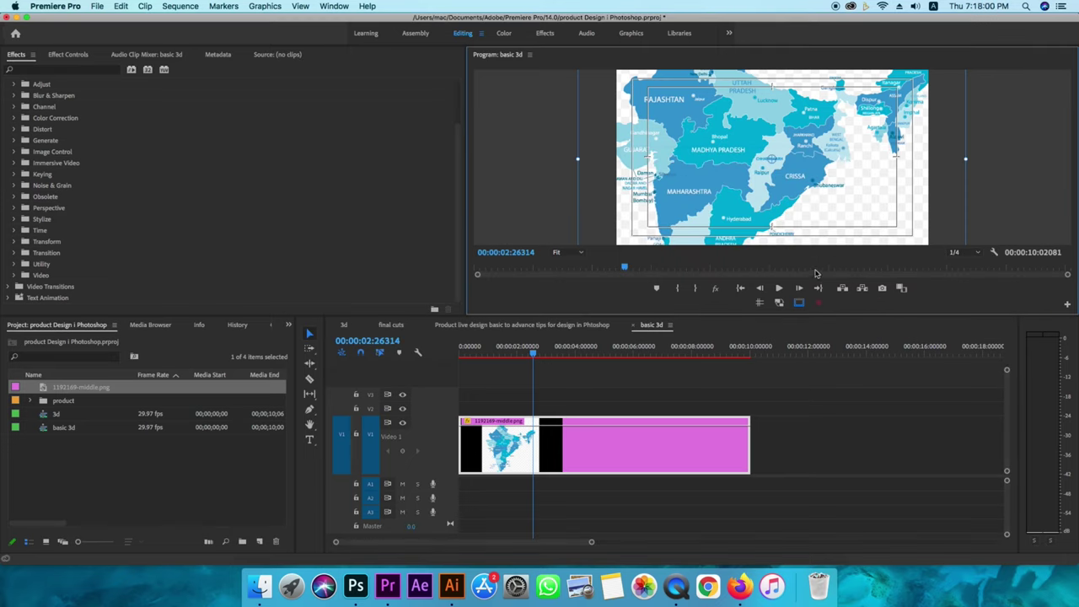
Search effects for '3d', then locate Basic 3D under Video Effects > Perspective
click(498, 369)
key(Home)
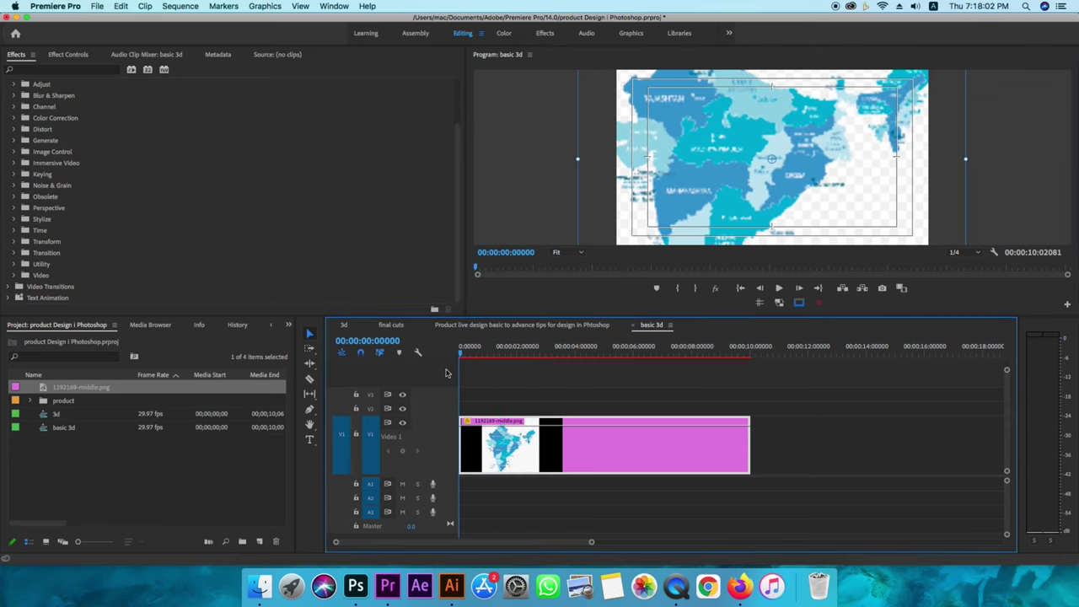
drag(501, 354, 547, 358)
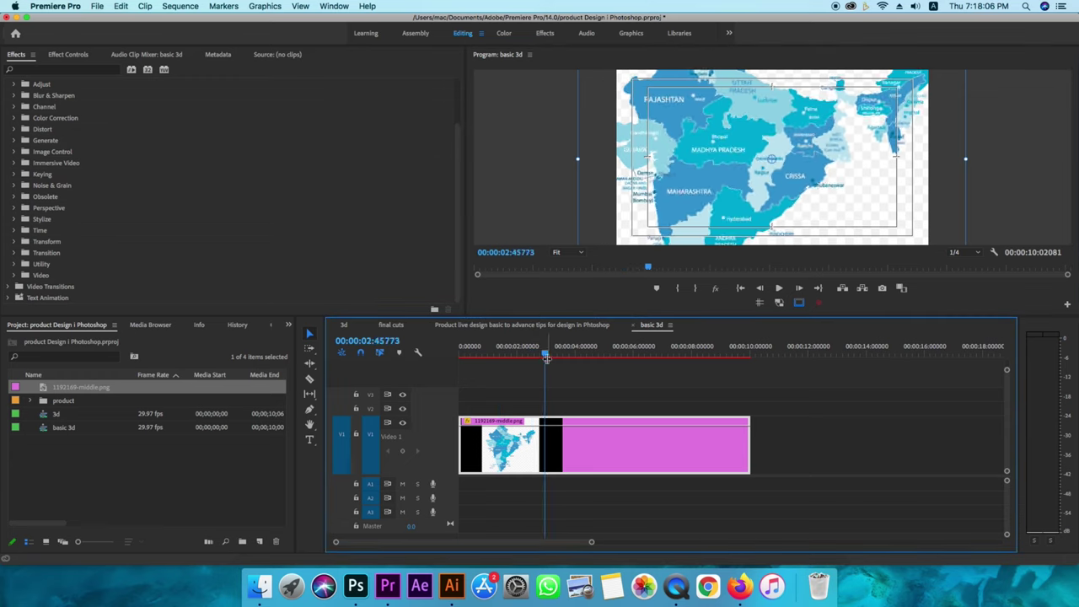
click(54, 71)
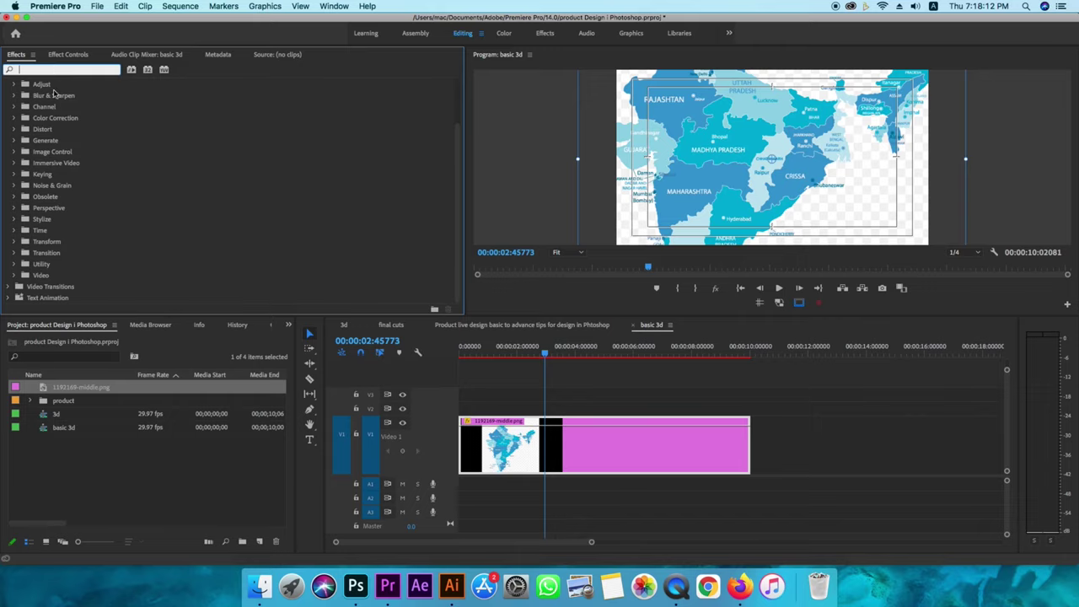
text(3d)
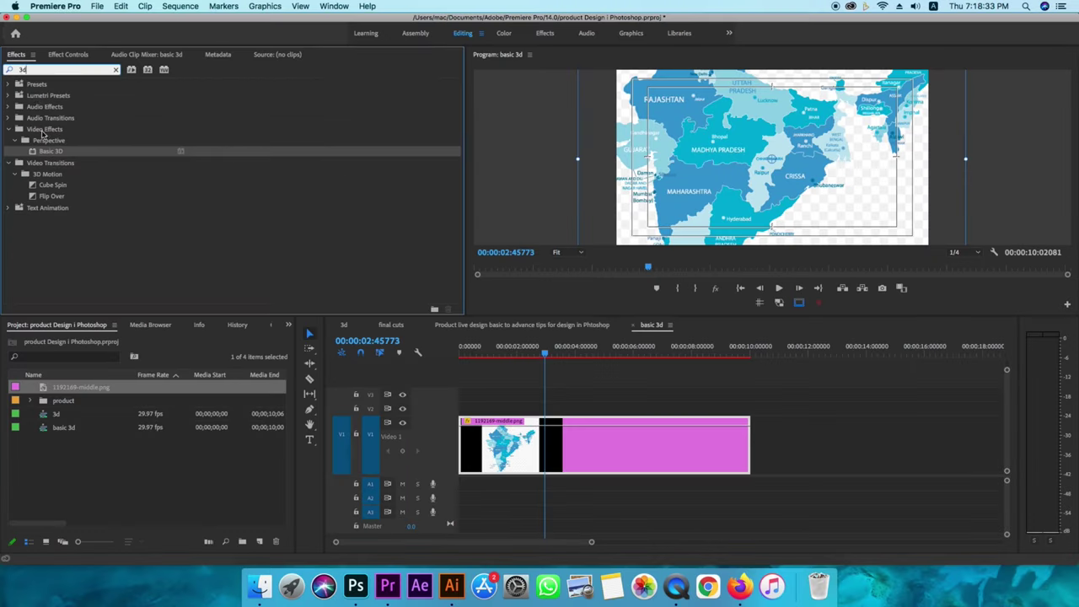
click(117, 70)
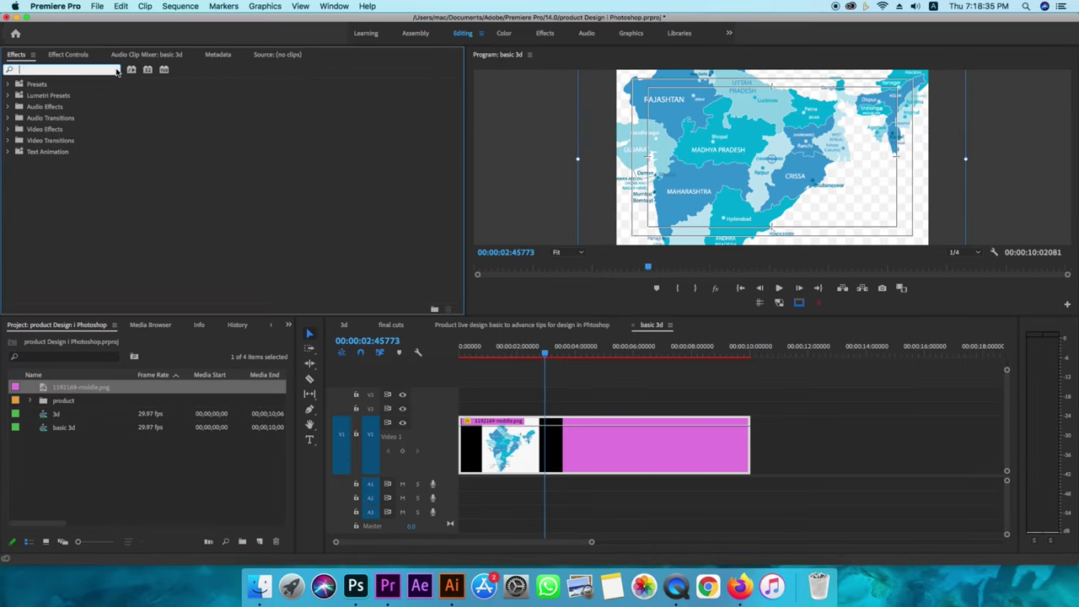
click(10, 130)
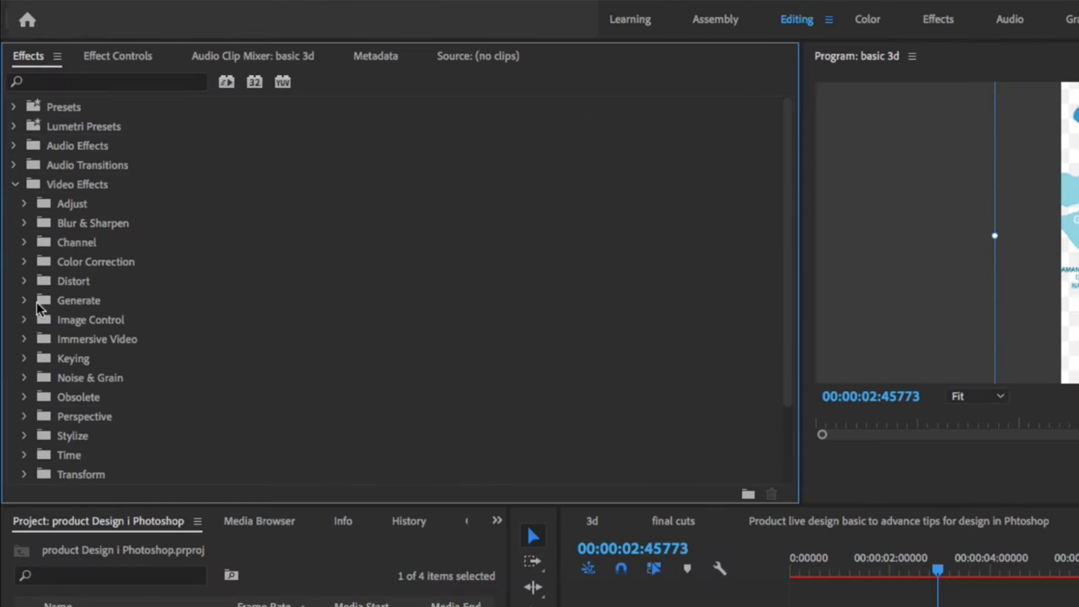
scroll(25, 239, down, 4)
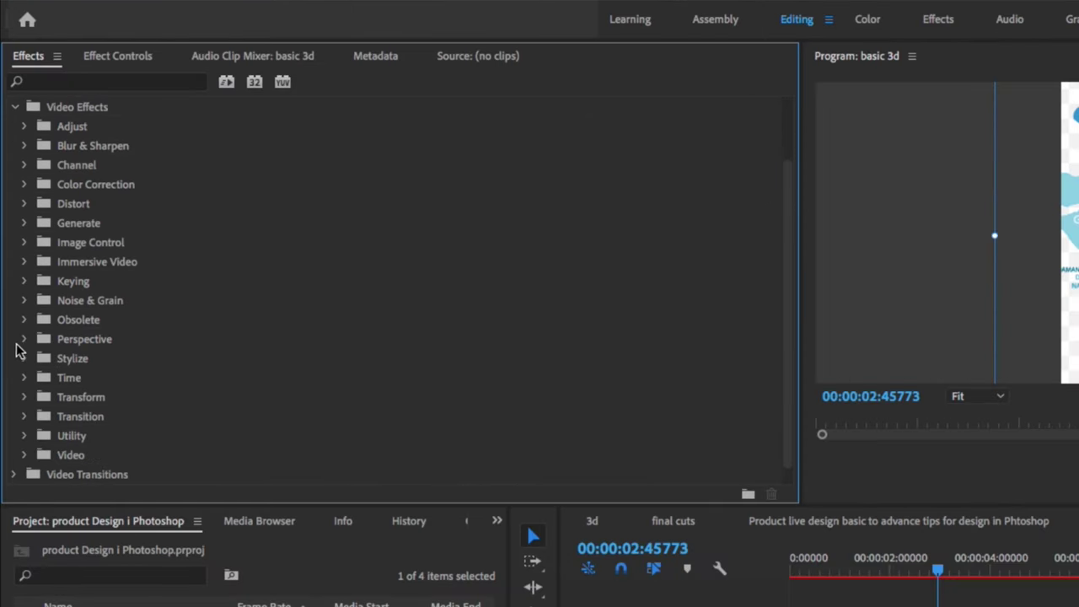
click(26, 339)
scroll(160, 379, down, 1)
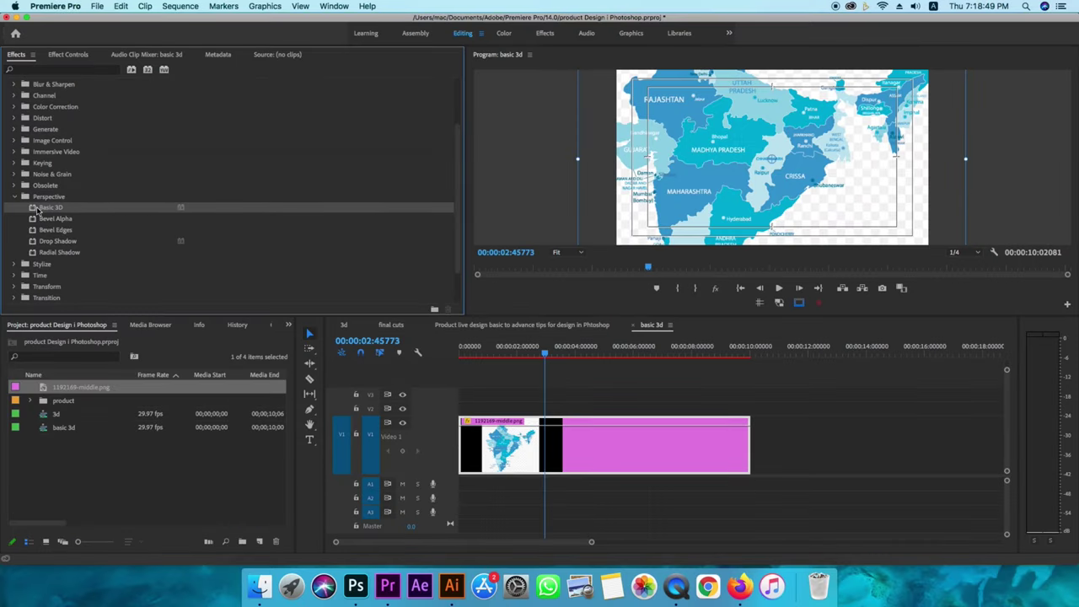
Play the sequence from the start, then return focus to the Effects panel
click(449, 375)
key(Home)
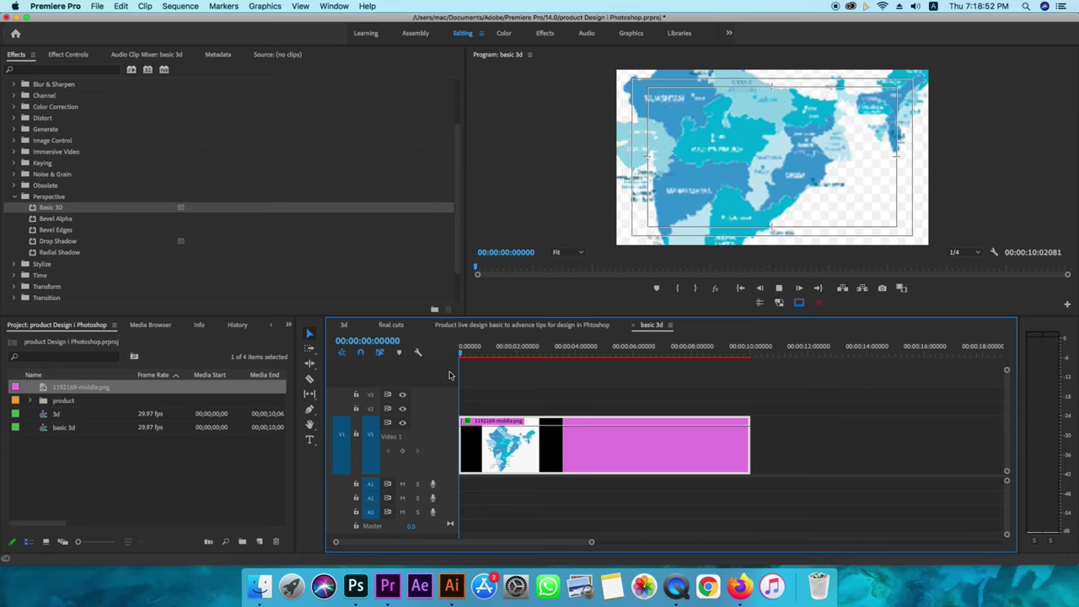
key(space)
key(space)
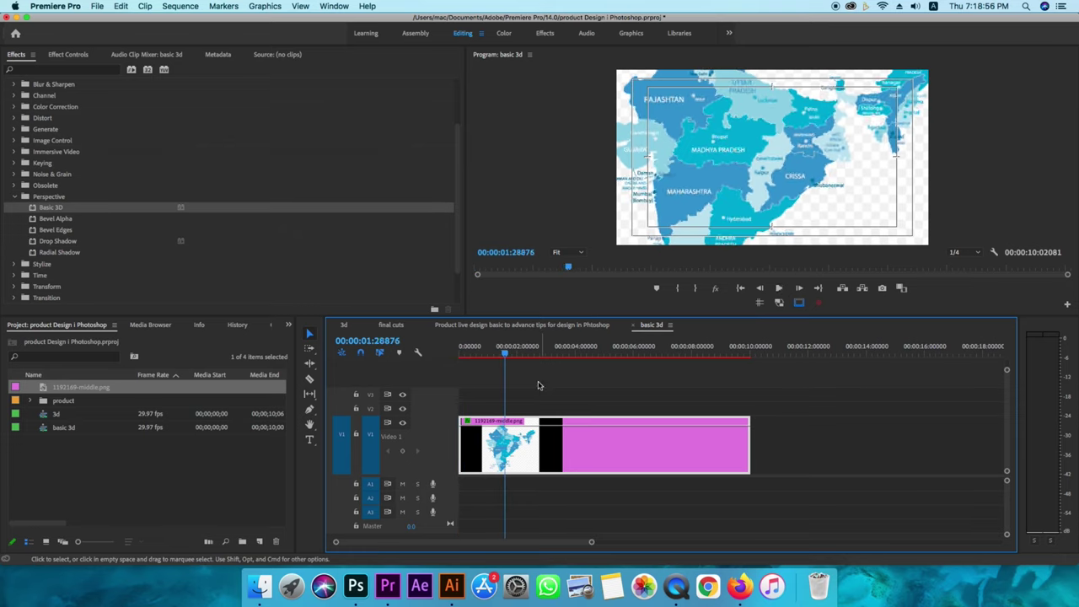
click(91, 73)
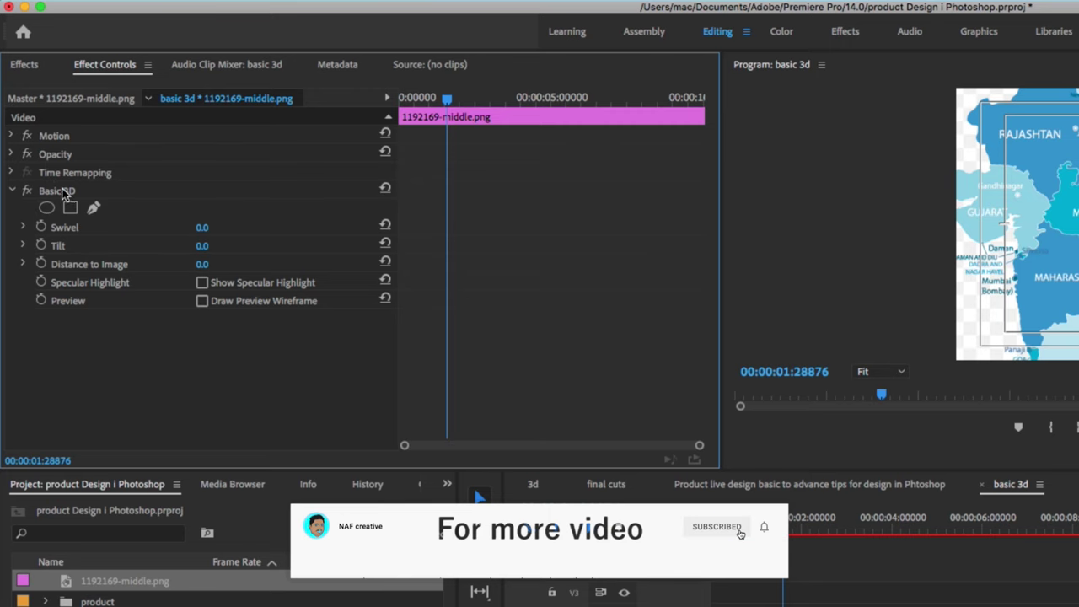
Collapse Motion and Opacity in Effect Controls so Basic 3D's Swivel, Tilt and Distance to Image show
click(10, 155)
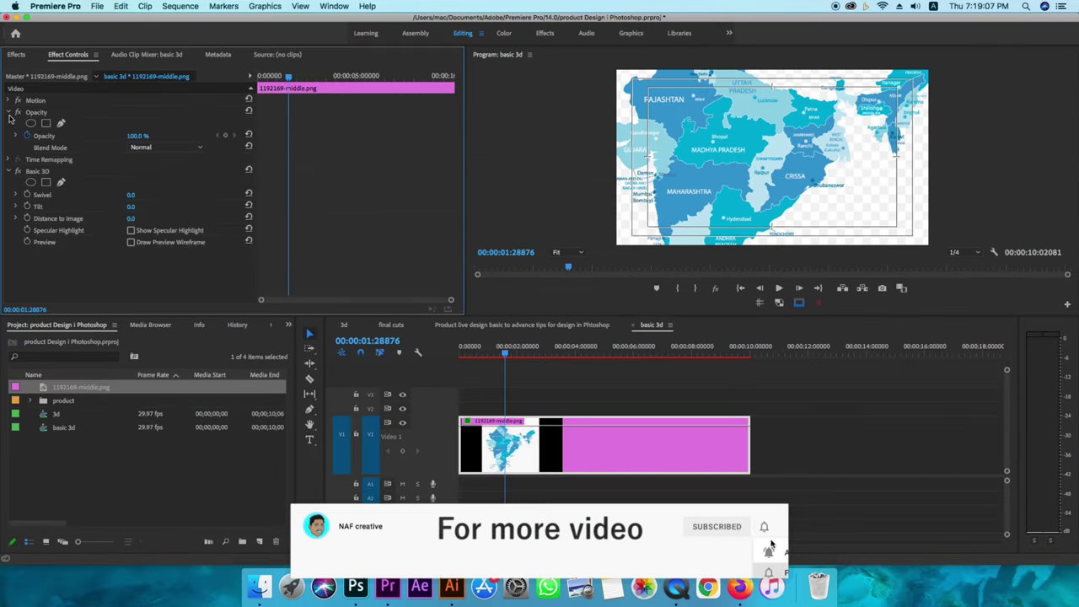
click(9, 113)
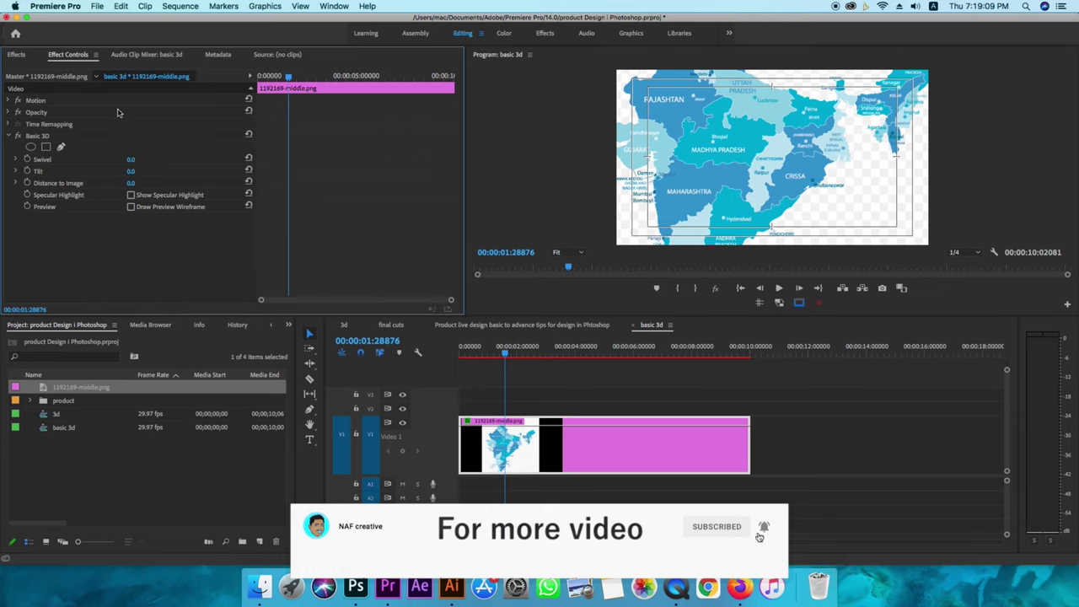
click(9, 100)
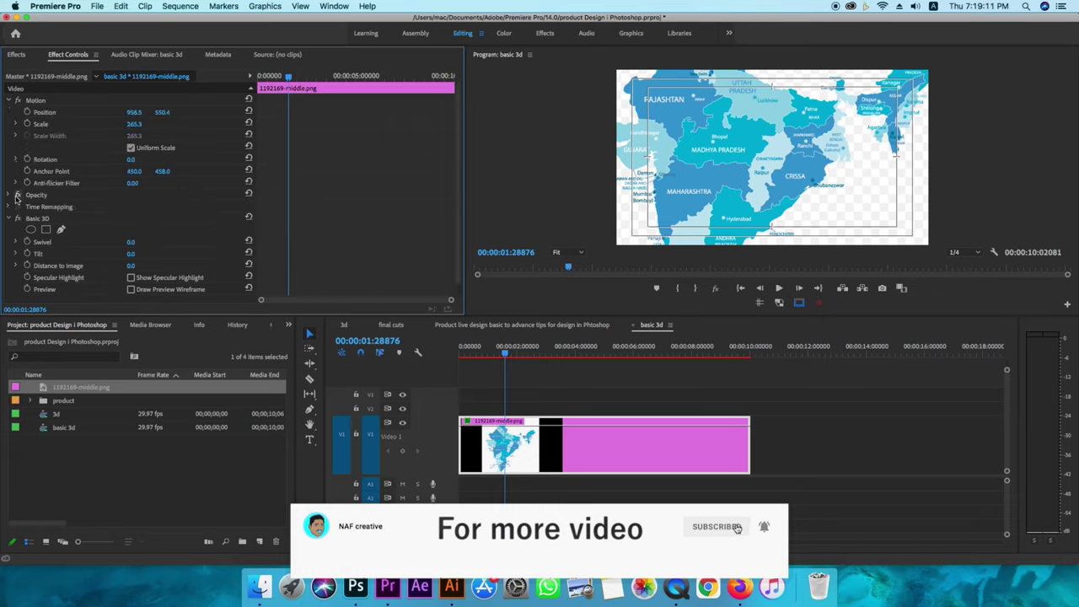
click(10, 195)
scroll(138, 240, down, 1)
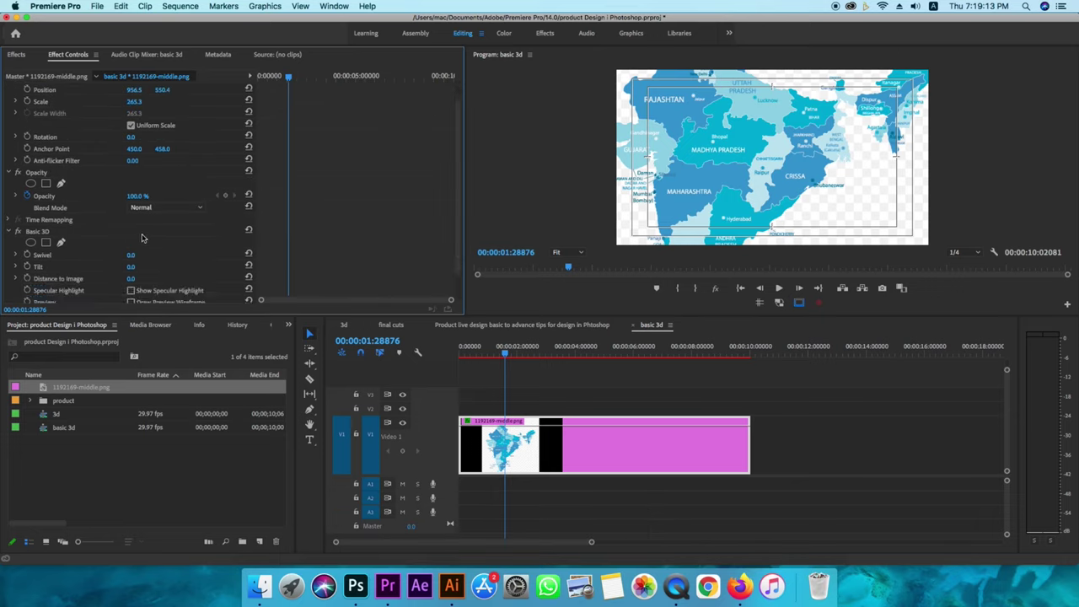
scroll(137, 240, up, 2)
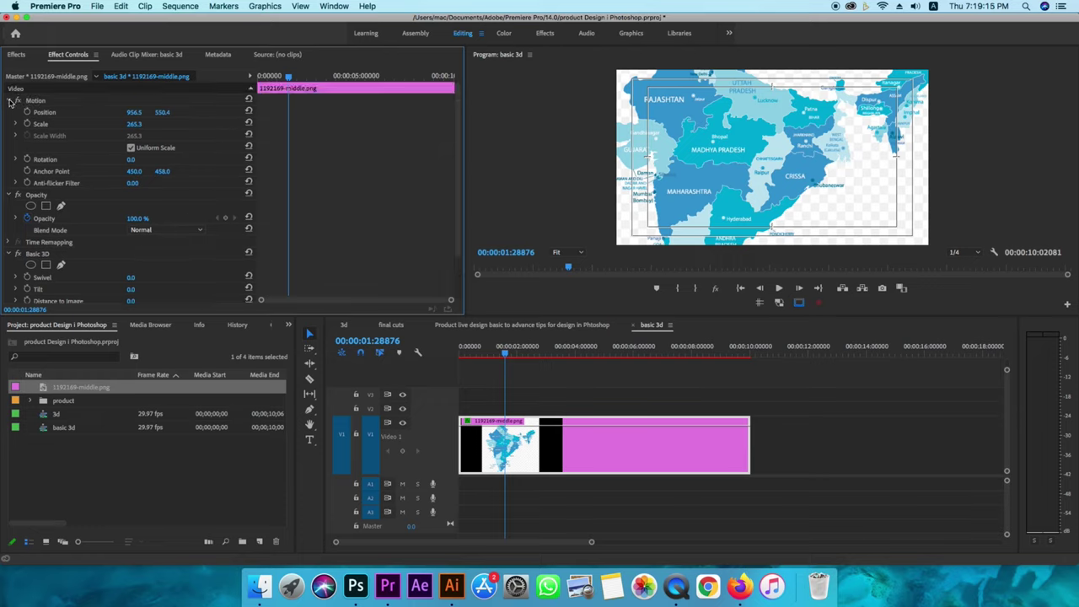
click(10, 101)
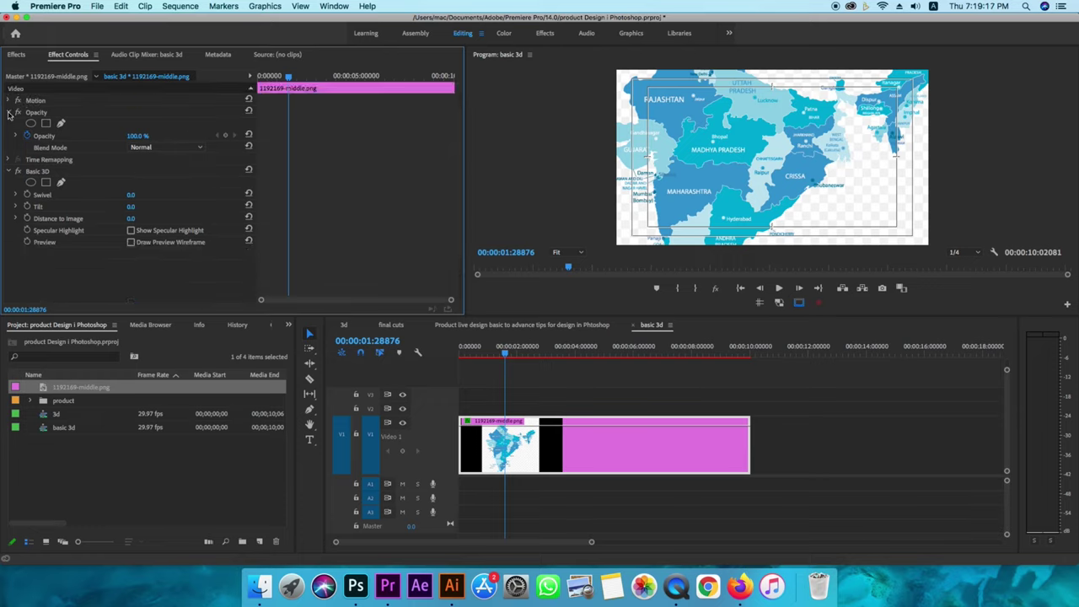
click(9, 113)
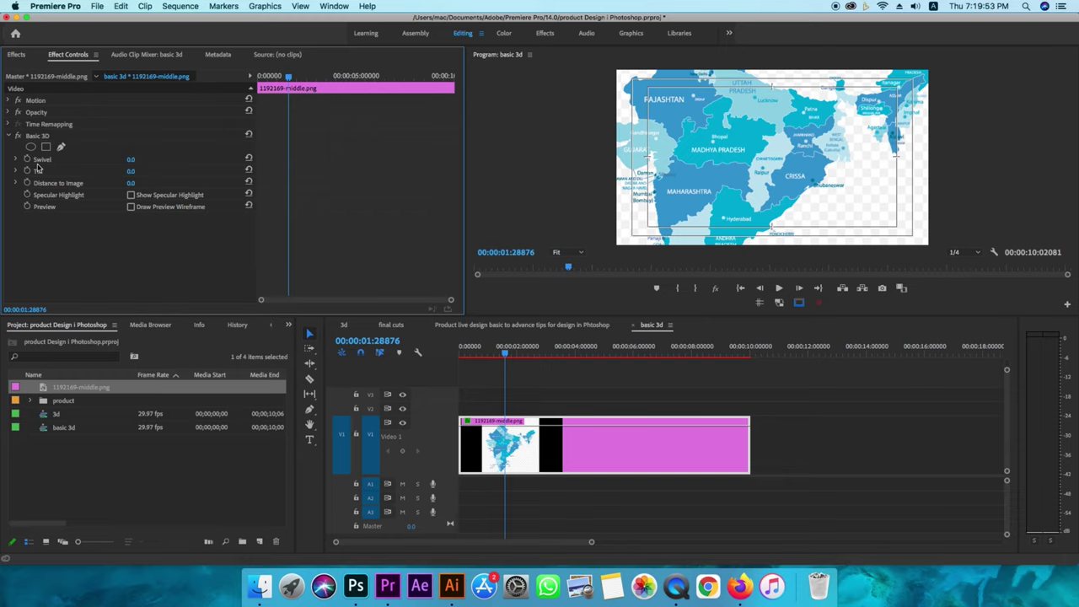
Try Swivel at 63° and scrub it lower, then reset Swivel to 0°
click(131, 159)
text(63)
key(Return)
mouse_move(132, 159)
mouse_down()
mouse_move(118, 159)
mouse_move(218, 158)
mouse_up()
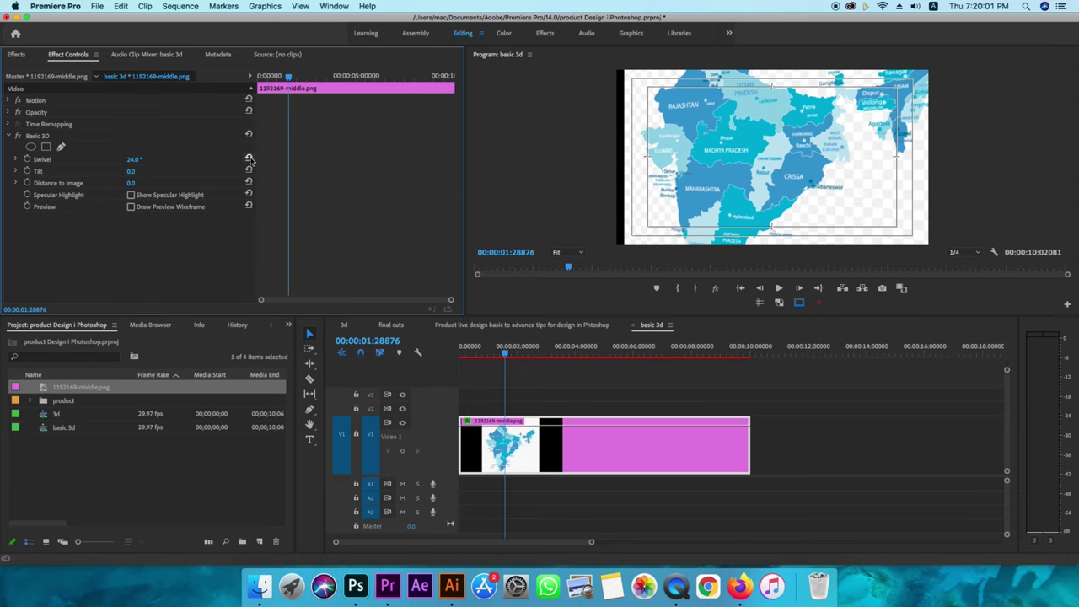
click(247, 157)
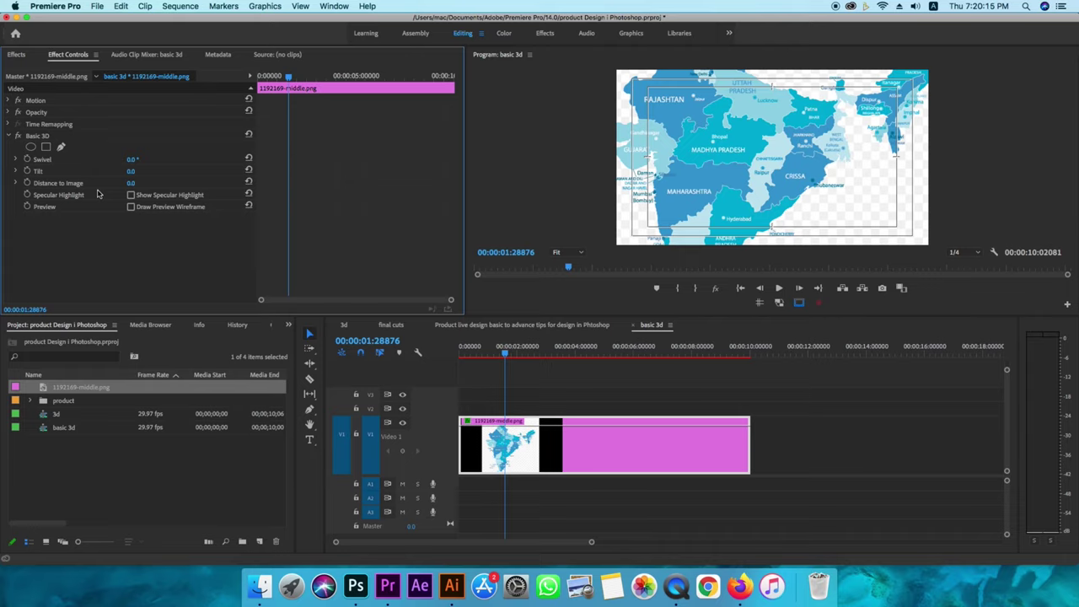
At the sequence start, scrub Tilt to 2° then 9°, then set it back to 0°
drag(506, 354, 456, 364)
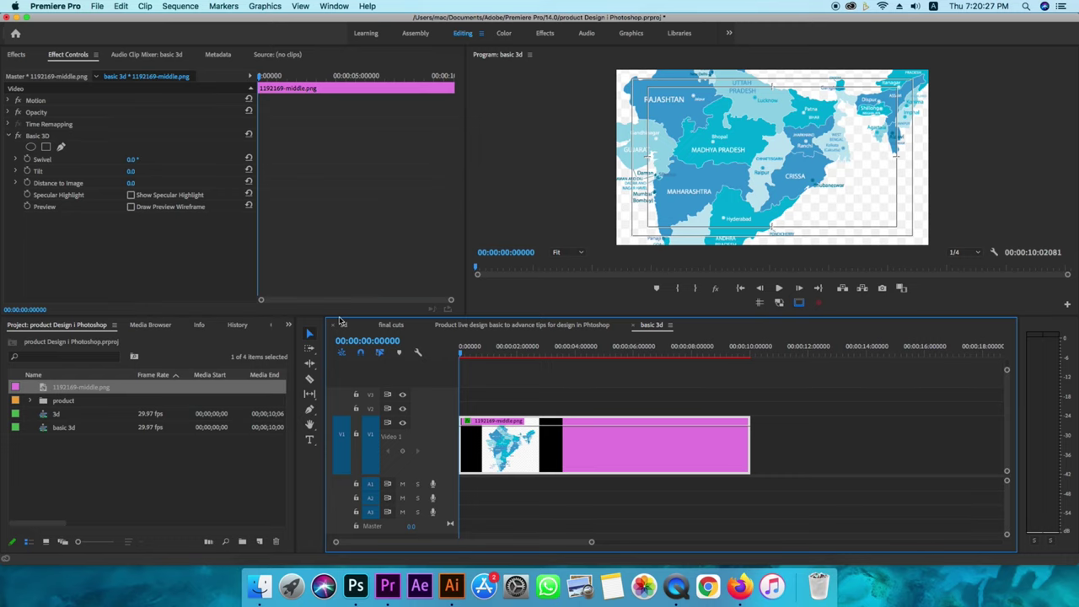
drag(131, 171, 136, 171)
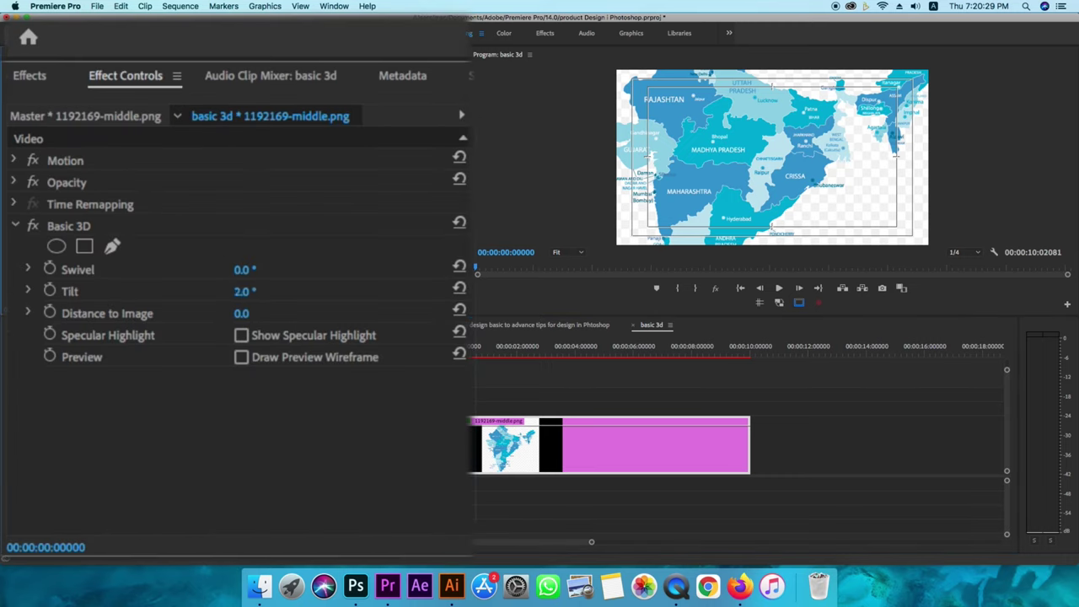
drag(242, 291, 252, 287)
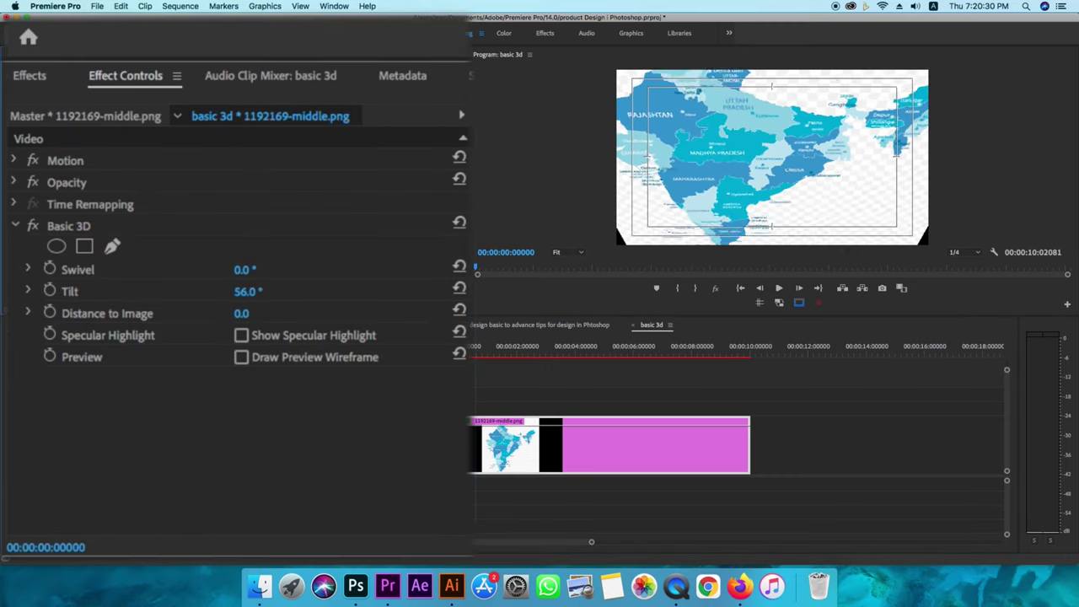
click(255, 289)
key(BackSpace)
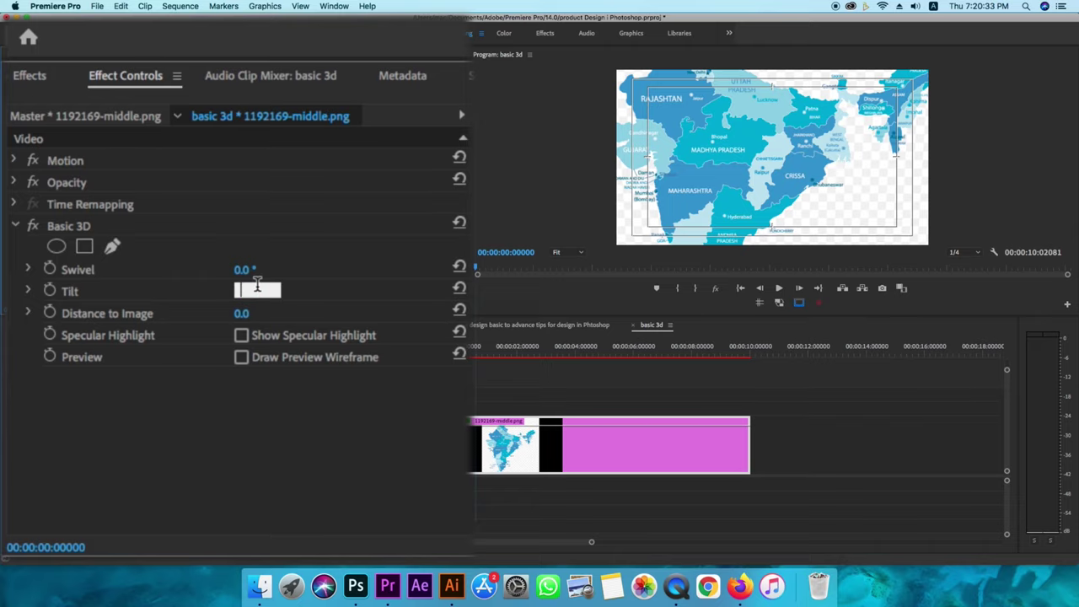
text(0)
key(Return)
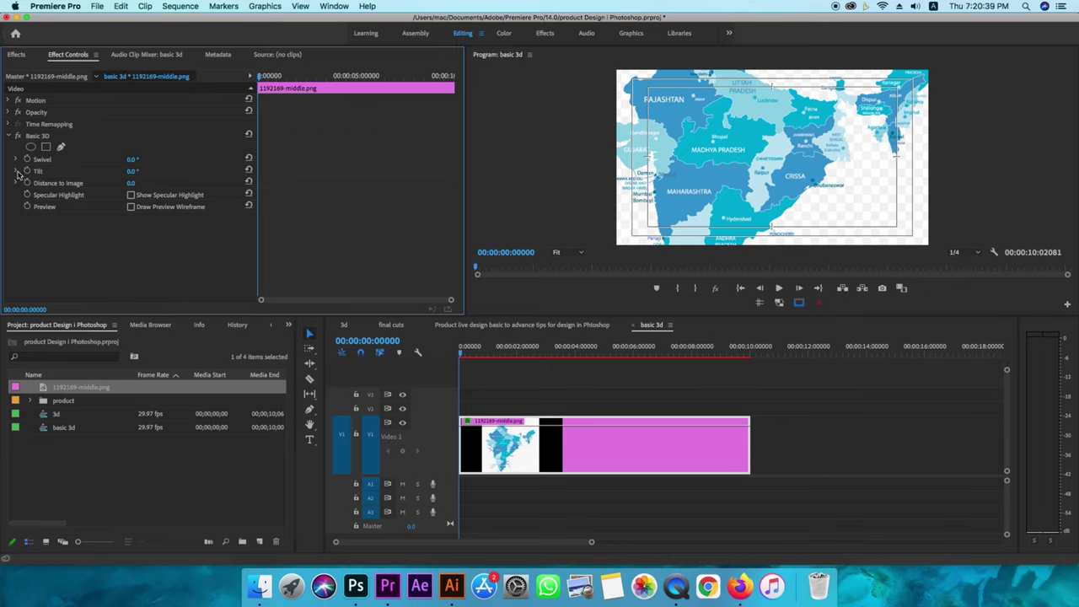
click(17, 172)
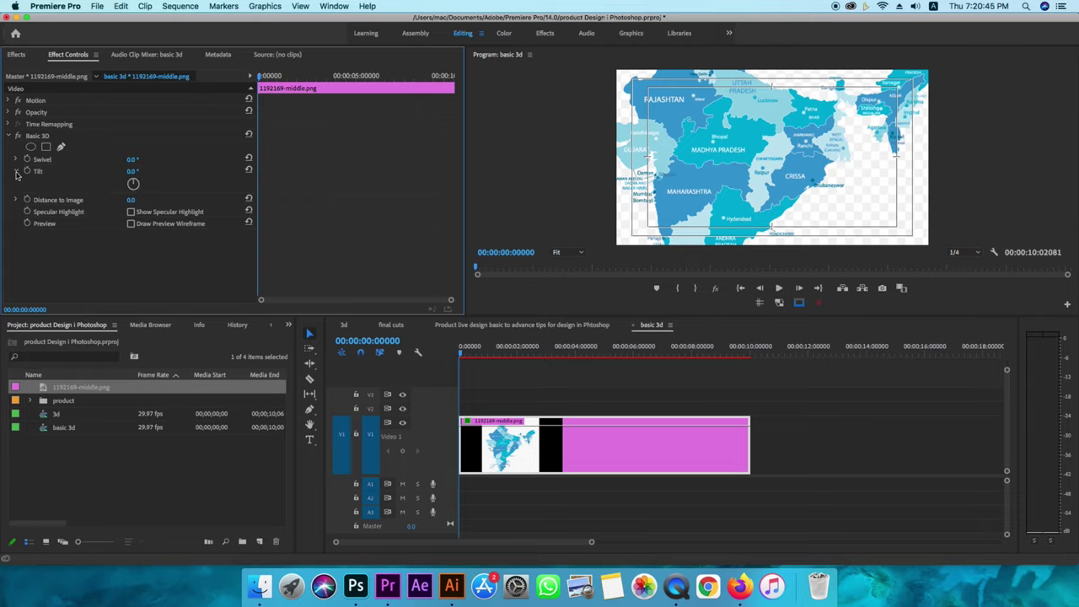
Keyframe Tilt from 0° at the start to -30° near 9.5 s, then preview it
click(17, 172)
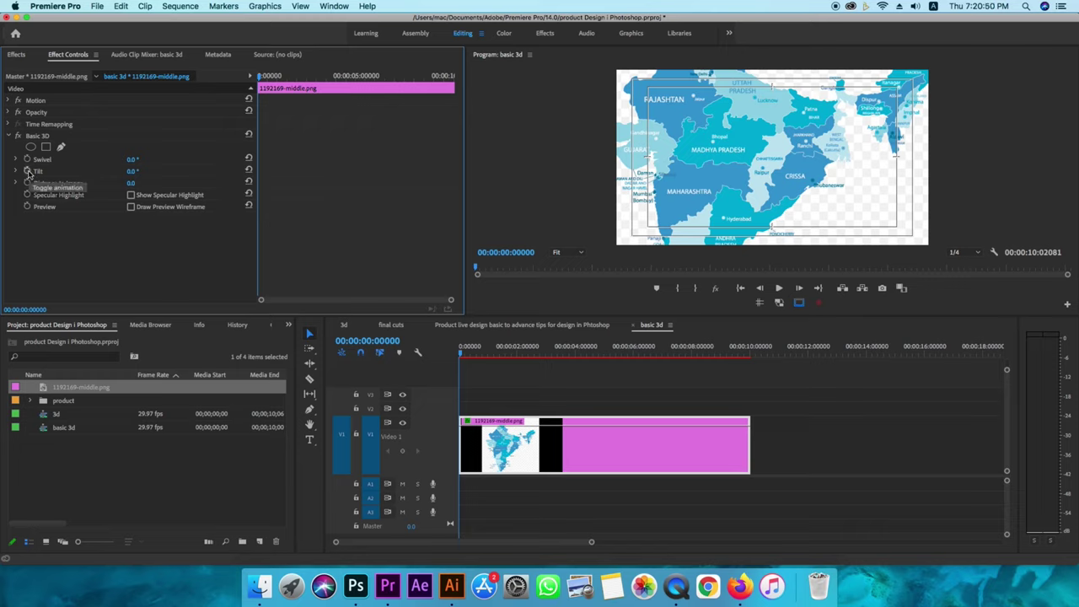
click(28, 171)
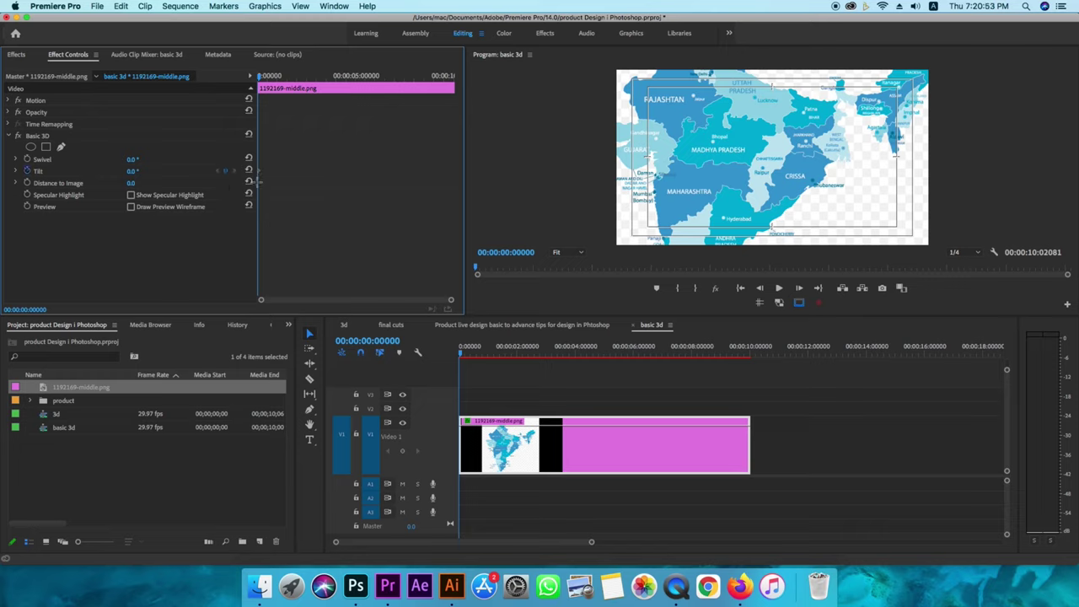
mouse_move(262, 77)
mouse_down()
mouse_move(432, 98)
mouse_move(452, 98)
mouse_move(447, 88)
mouse_up()
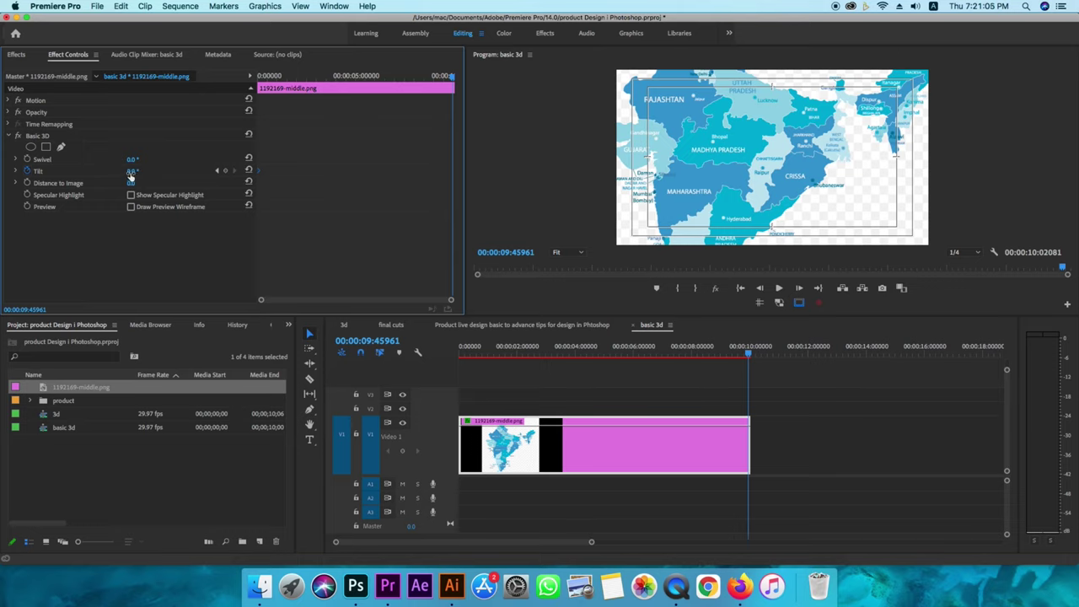
drag(133, 171, 138, 171)
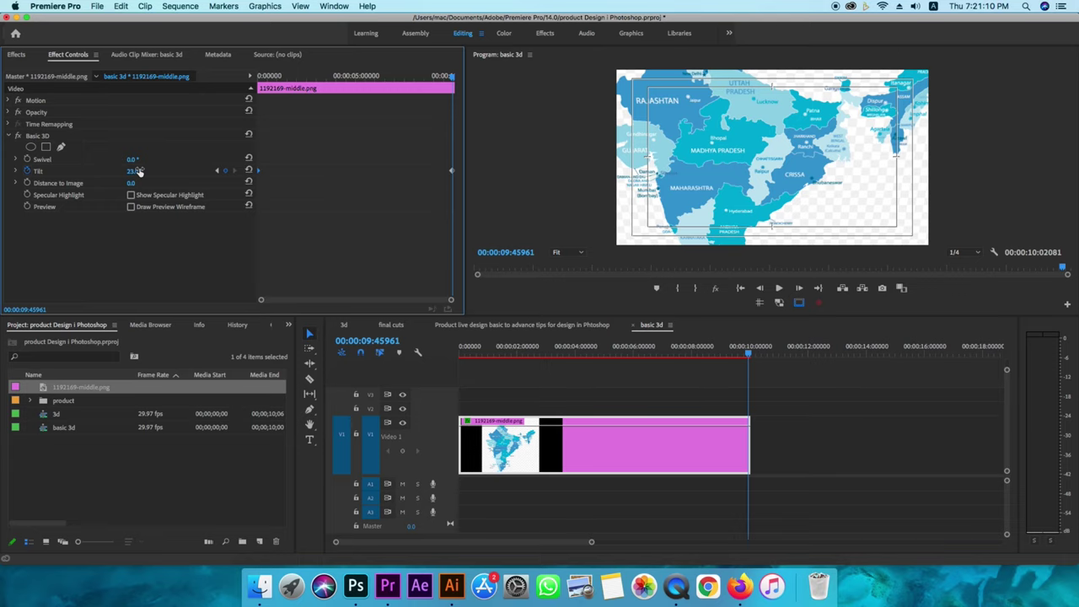
text(0)
key(Return)
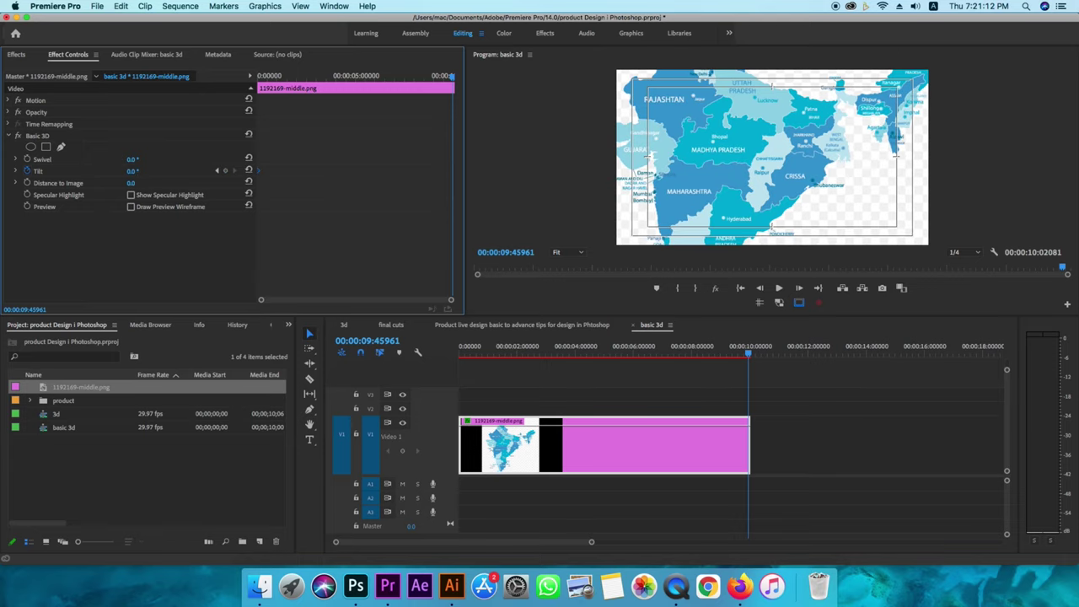
mouse_move(133, 171)
mouse_down()
mouse_move(123, 171)
mouse_move(139, 174)
mouse_up()
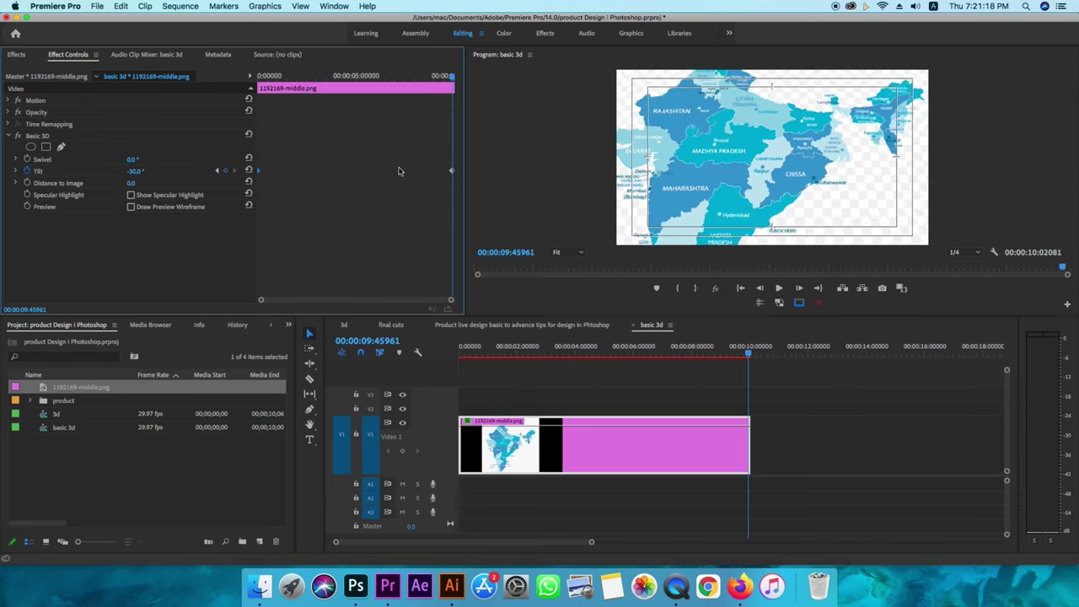
key(space)
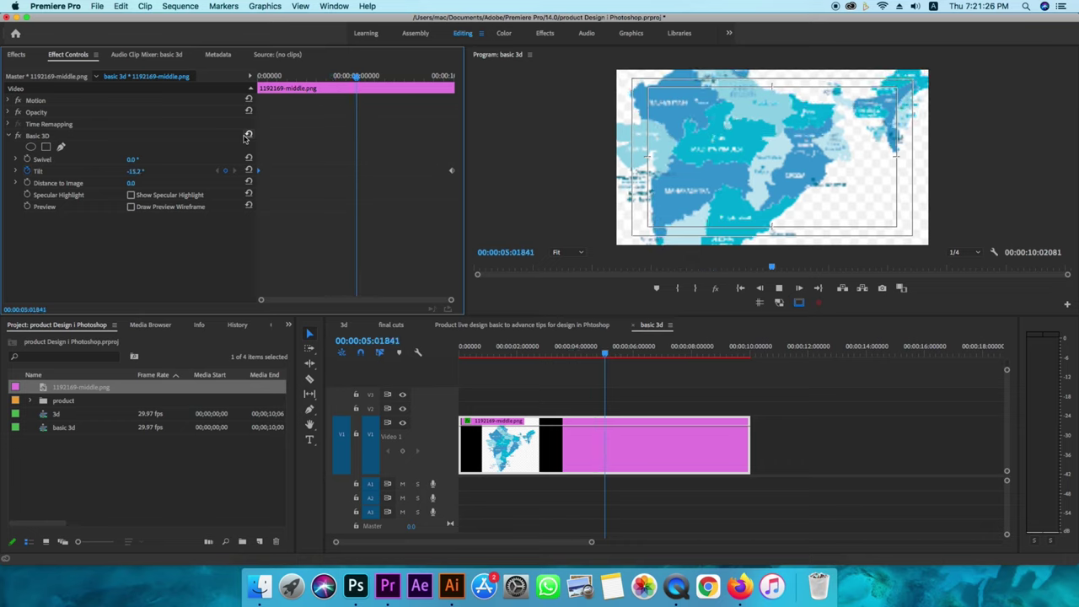
key(space)
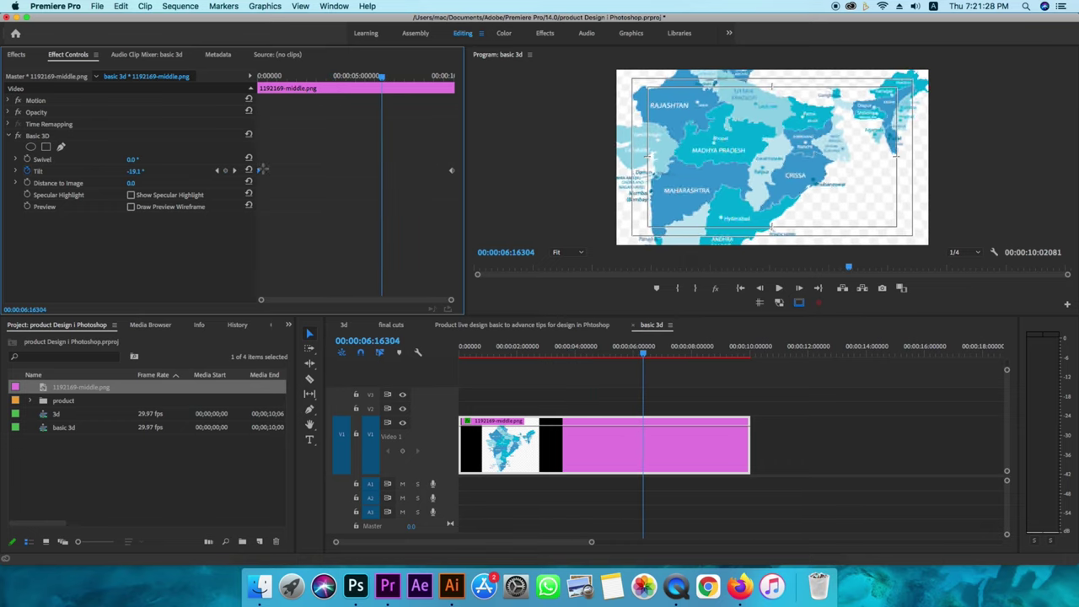
Set Ease Out on the starting Tilt keyframe and Ease In on the ending one, then preview
right_click(261, 176)
click(294, 340)
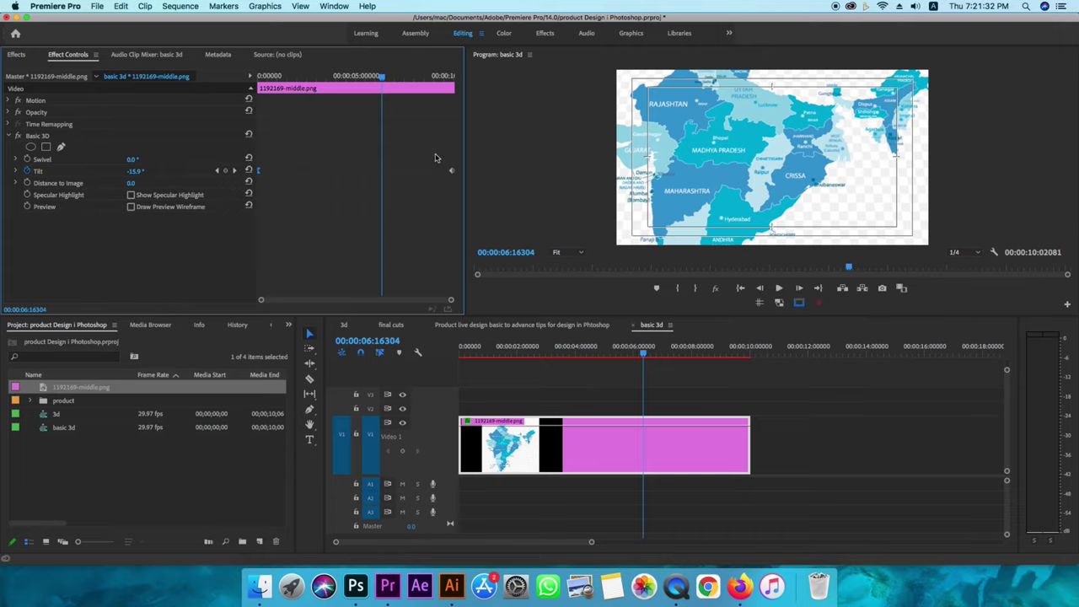
right_click(452, 172)
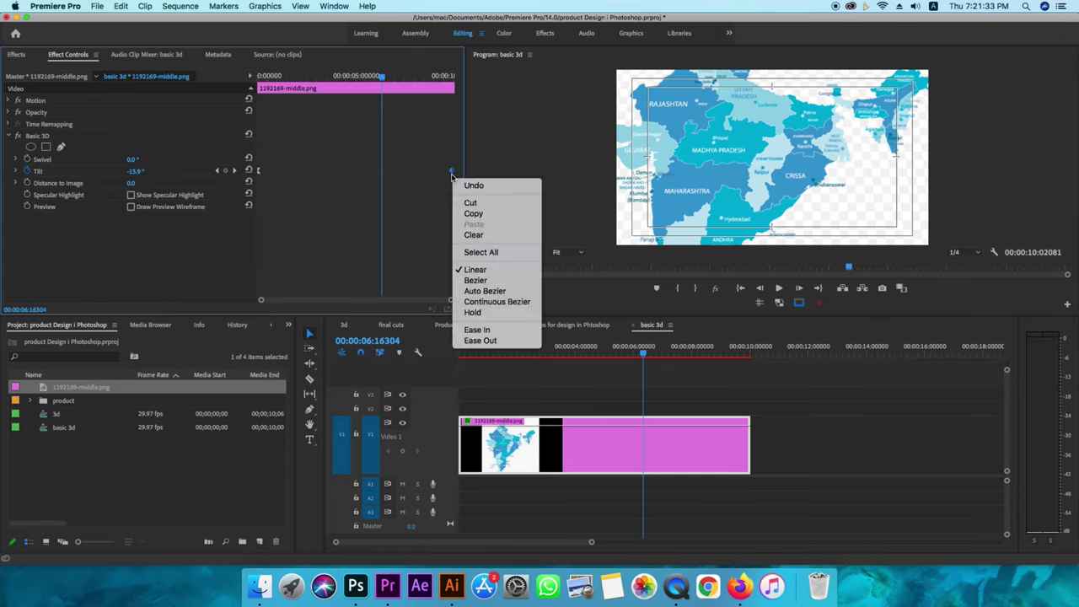
click(480, 340)
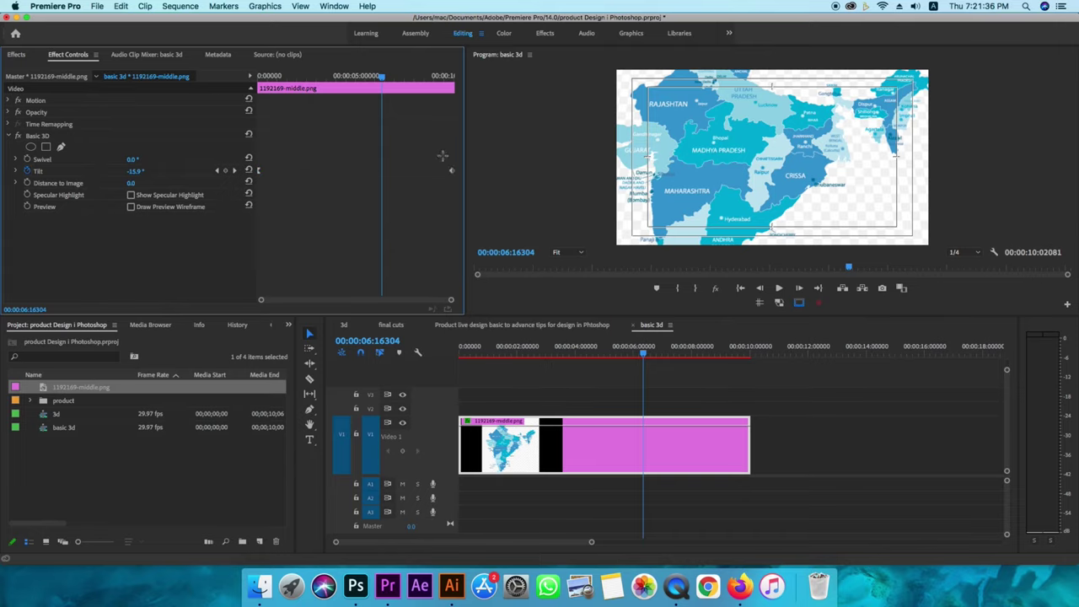
right_click(452, 173)
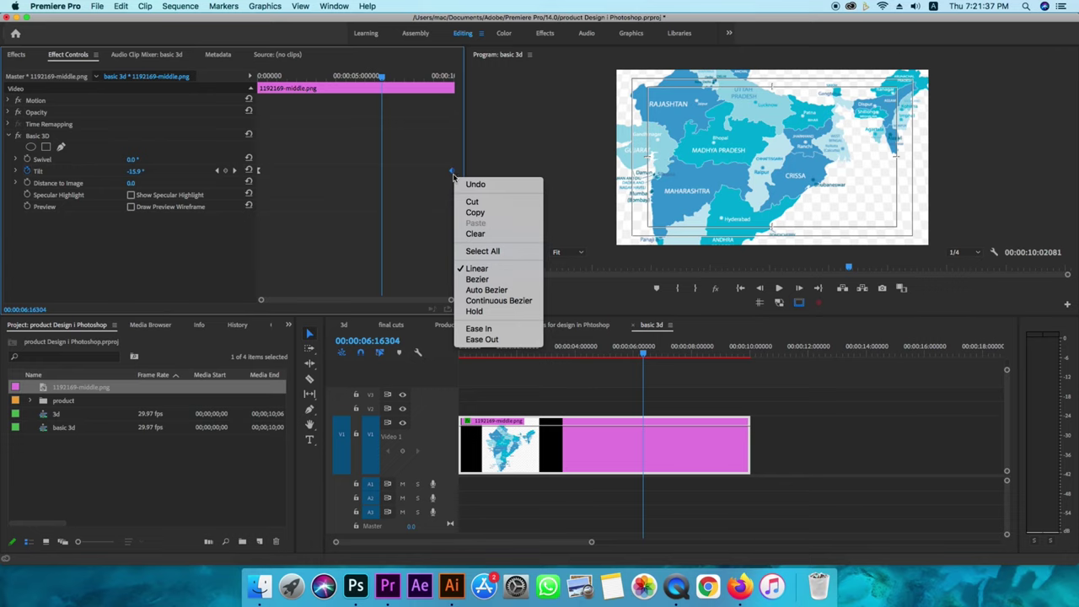
click(479, 328)
key(space)
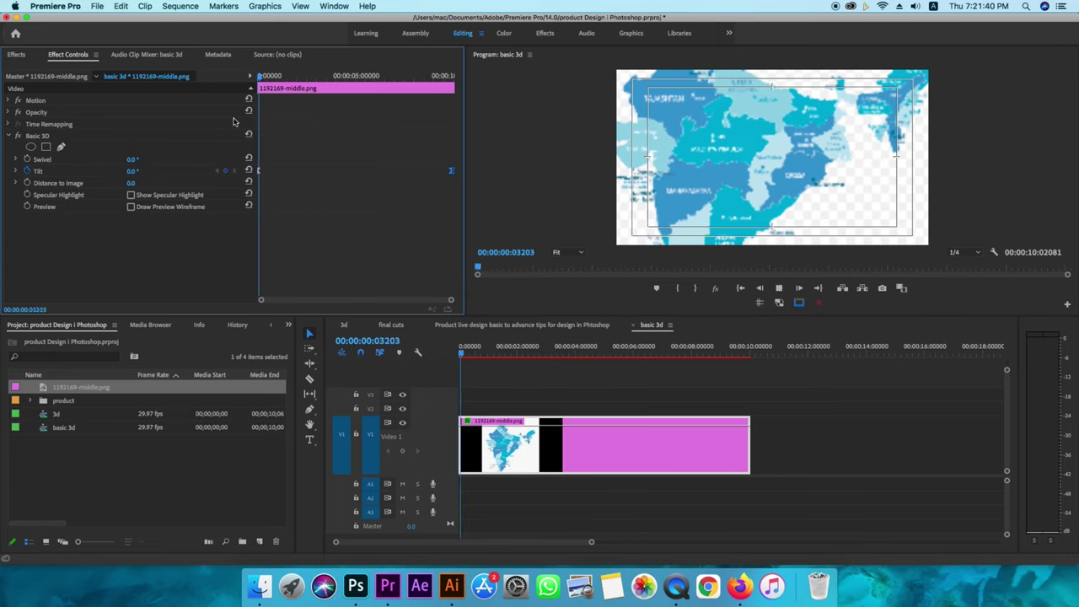
key(space)
Keyframe Swivel from 0° at the start to -15° near the clip end, then reposition and resize the map
key(Home)
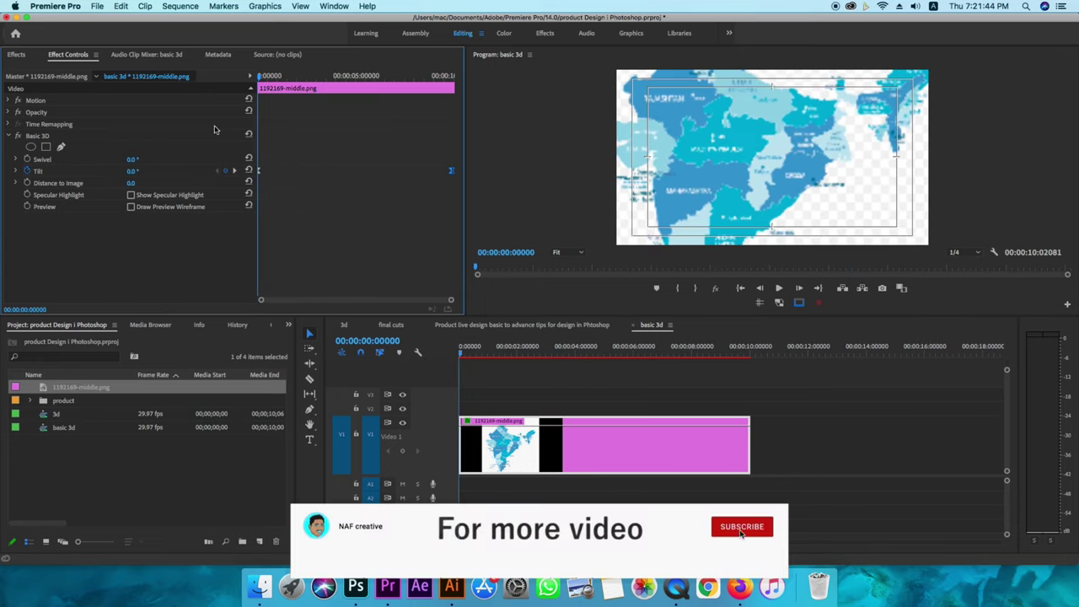
click(15, 159)
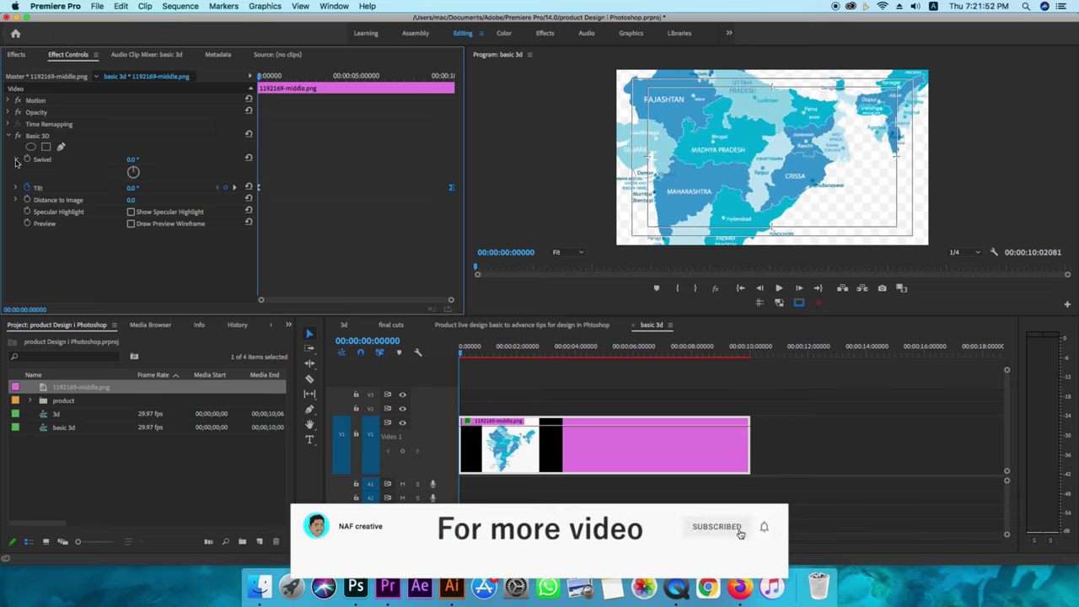
click(14, 160)
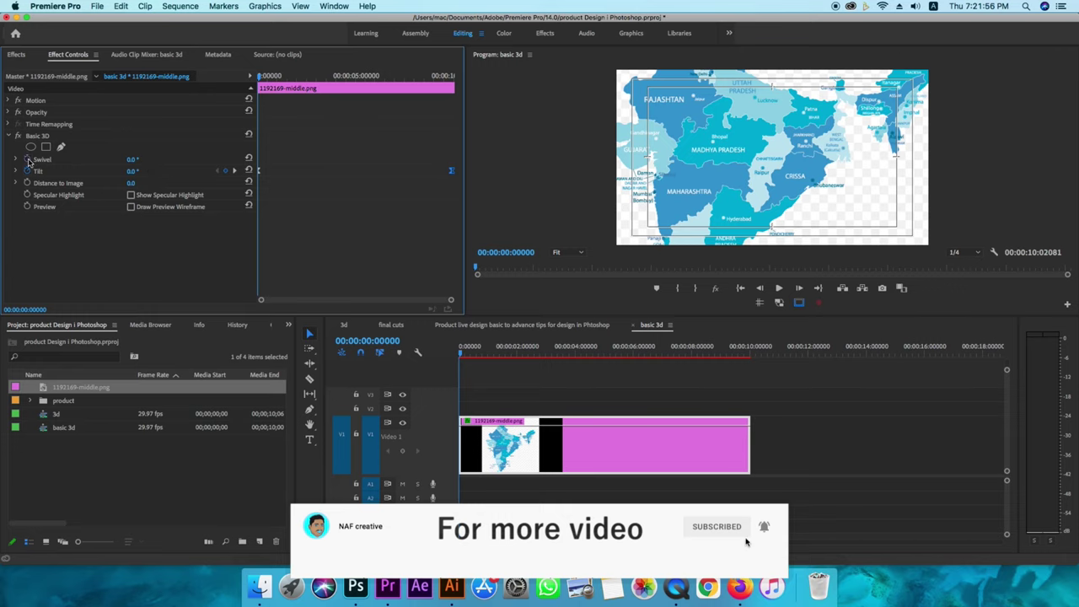
click(42, 161)
drag(268, 95, 453, 103)
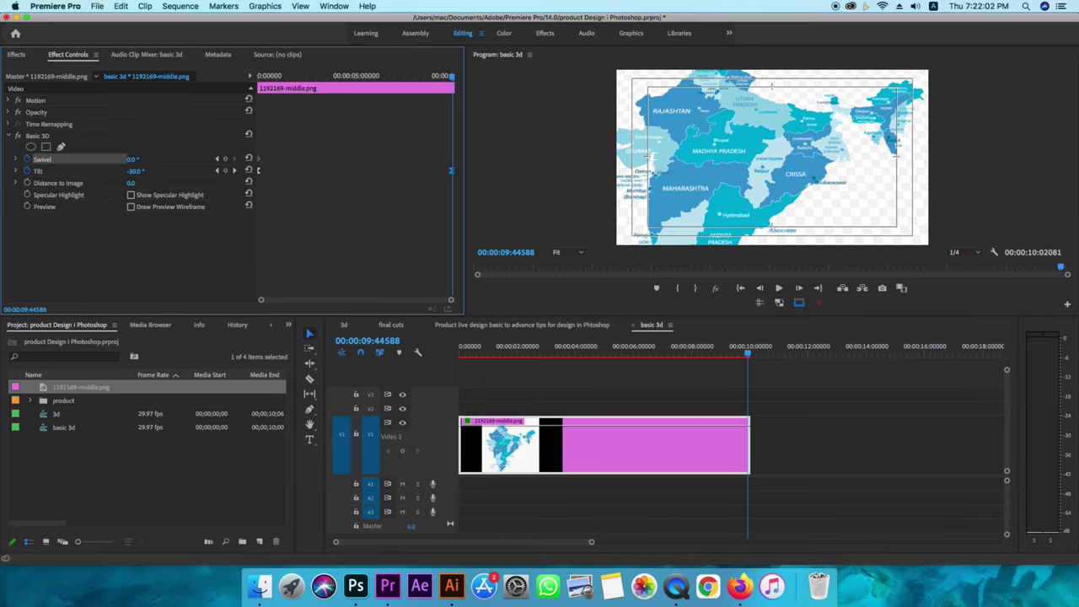
click(135, 159)
key(BackSpace)
text(5)
key(Return)
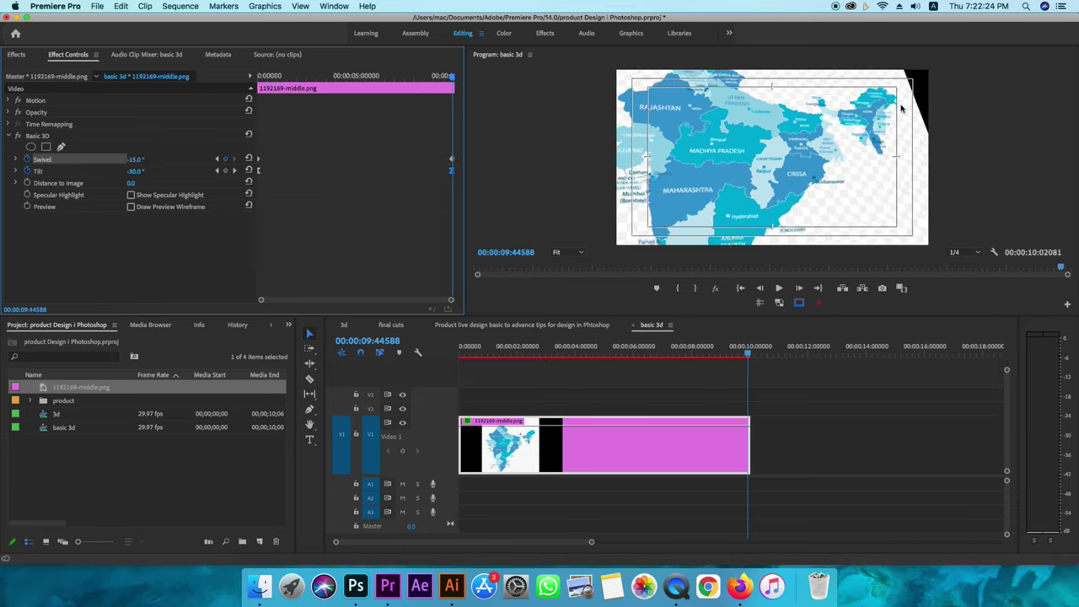
click(801, 162)
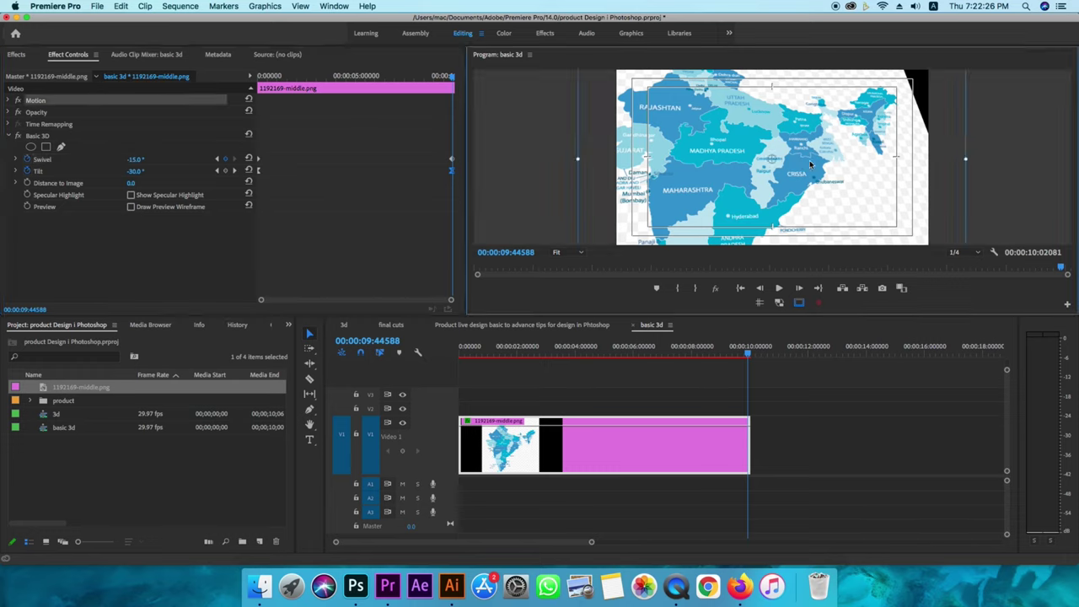
drag(568, 162, 764, 149)
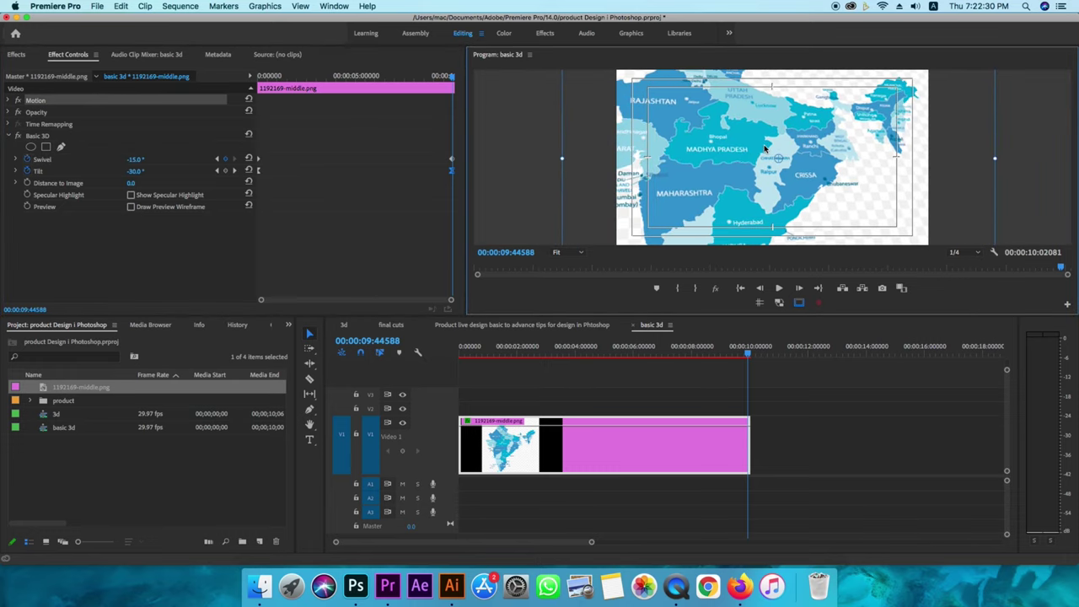
Apply Ease In to the ending Swivel keyframe and Ease Out to the starting one, then return to the start
click(452, 159)
right_click(453, 163)
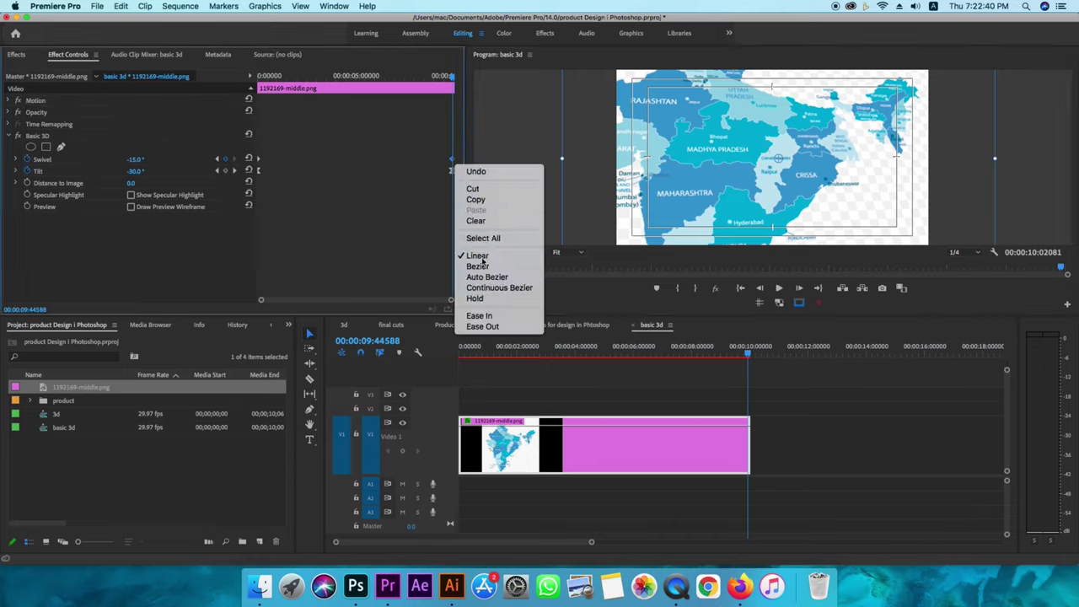
click(478, 314)
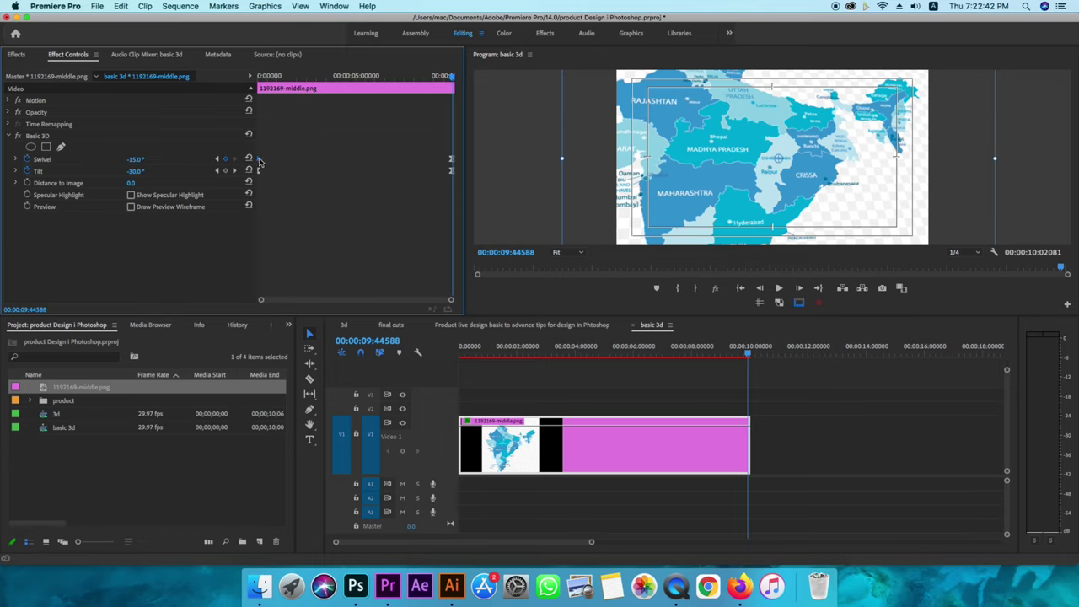
right_click(259, 166)
click(296, 326)
drag(452, 76, 259, 76)
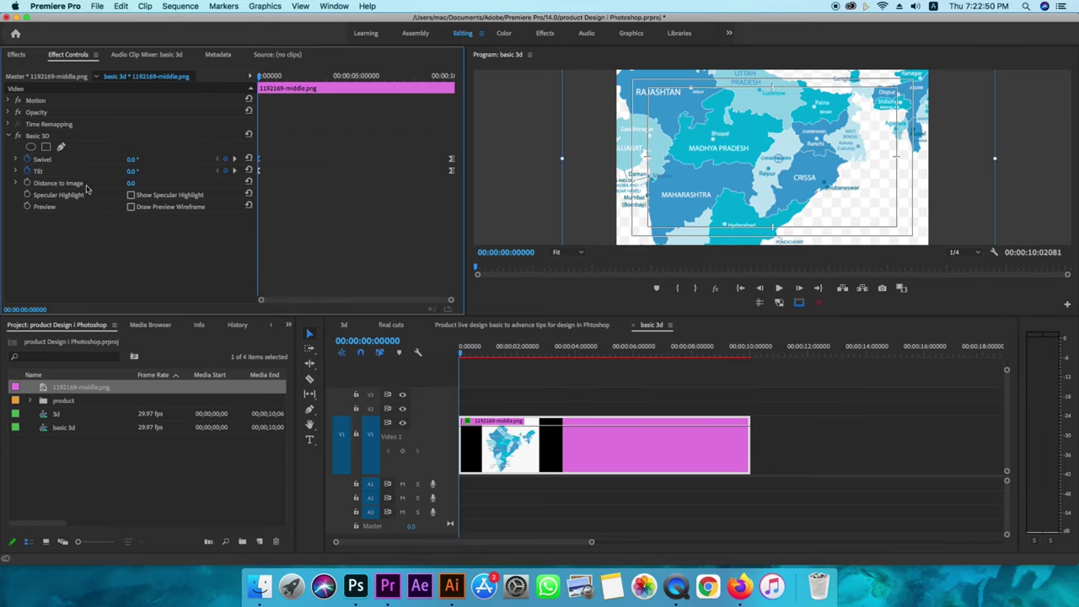
Keyframe Distance to Image from 0 at the start to -15 near the clip's end
click(27, 183)
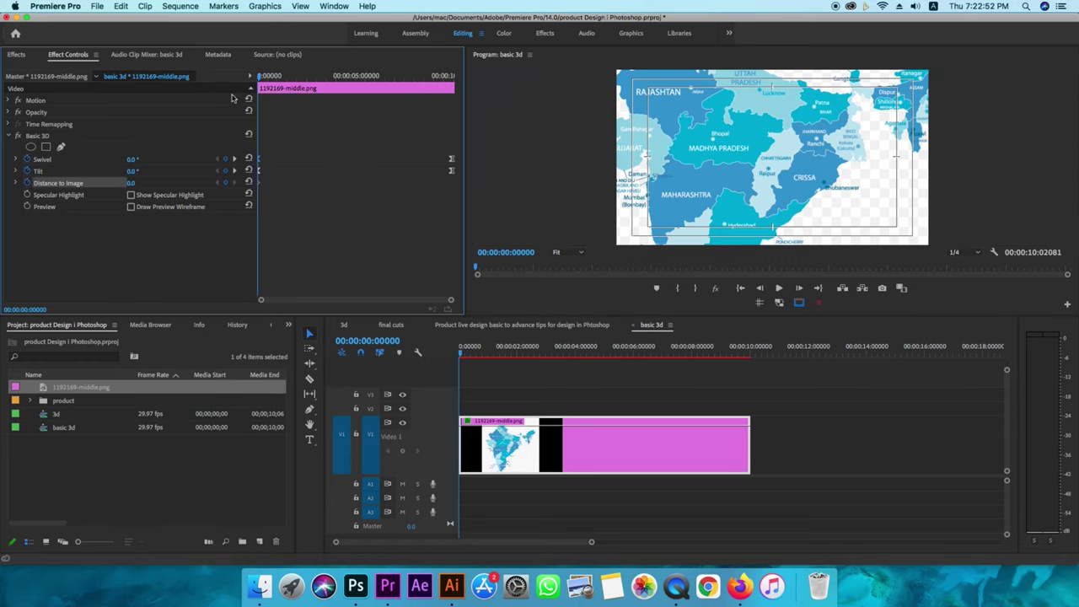
drag(261, 77, 455, 108)
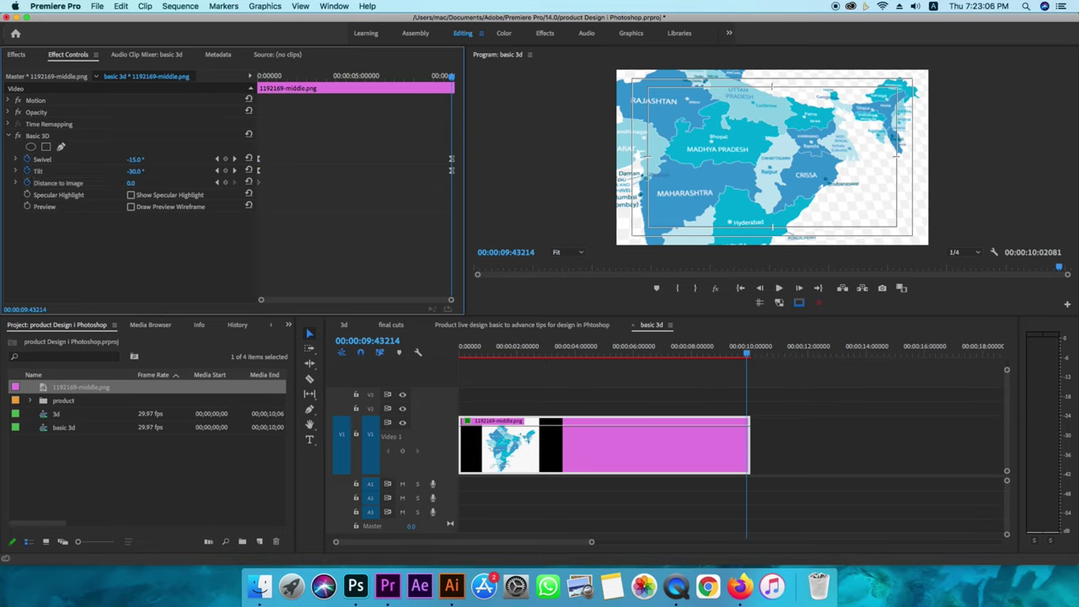
drag(131, 182, 110, 182)
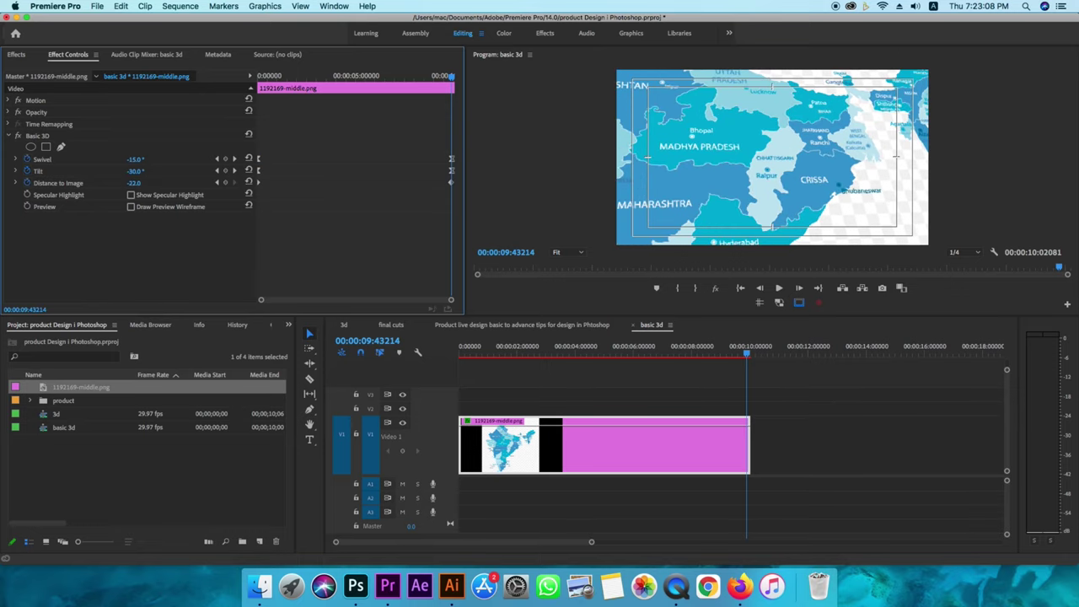
click(135, 182)
text(-145)
key(Return)
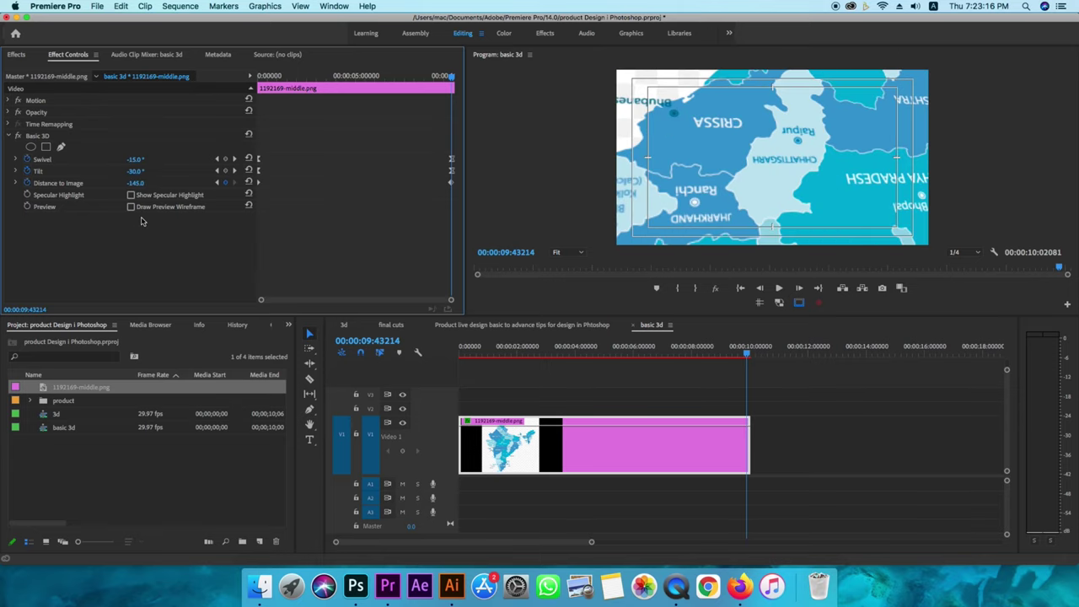
click(139, 183)
key(BackSpace)
key(Return)
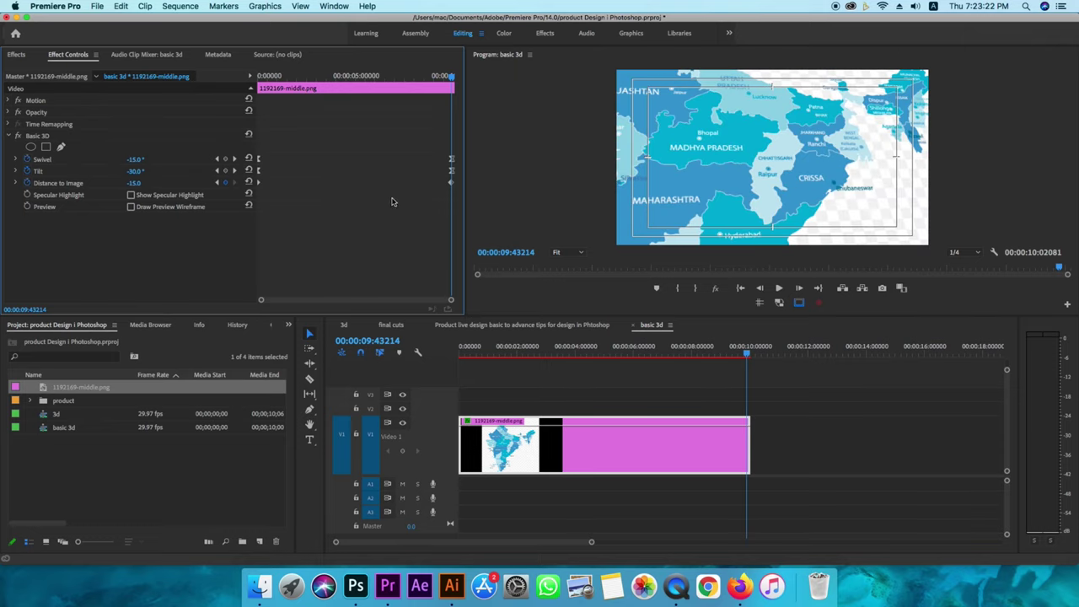
Apply Ease In to the ending Distance to Image keyframe and Ease Out to the starting one
right_click(452, 186)
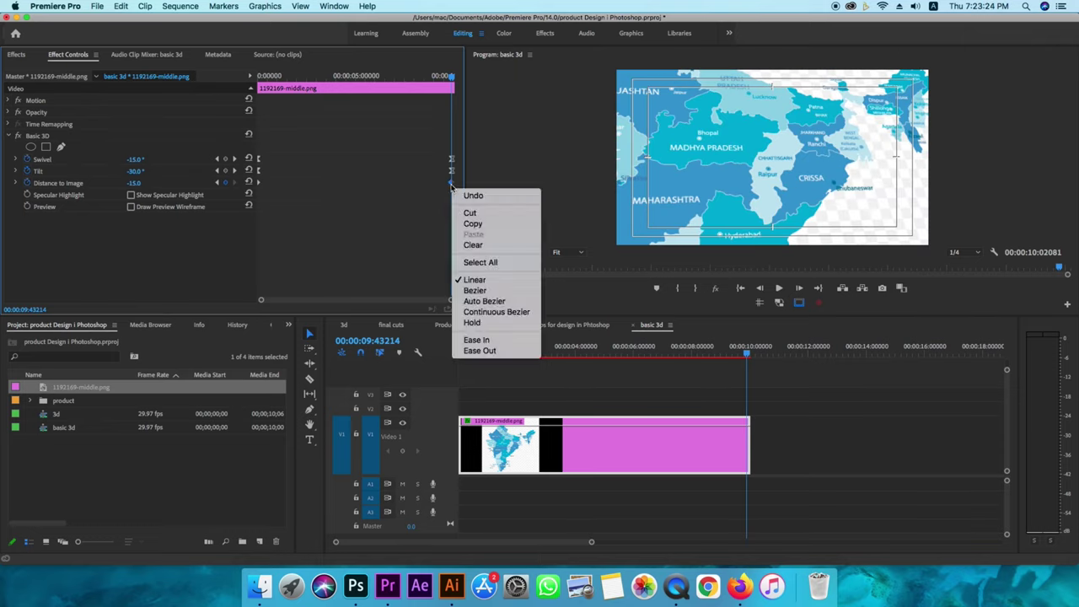
click(474, 338)
right_click(258, 186)
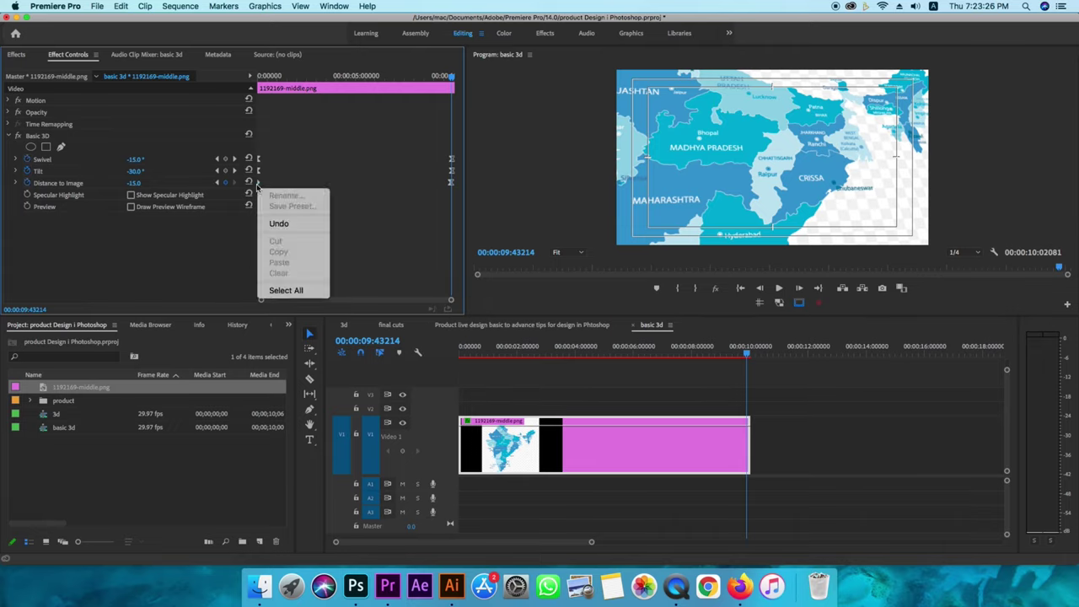
click(309, 165)
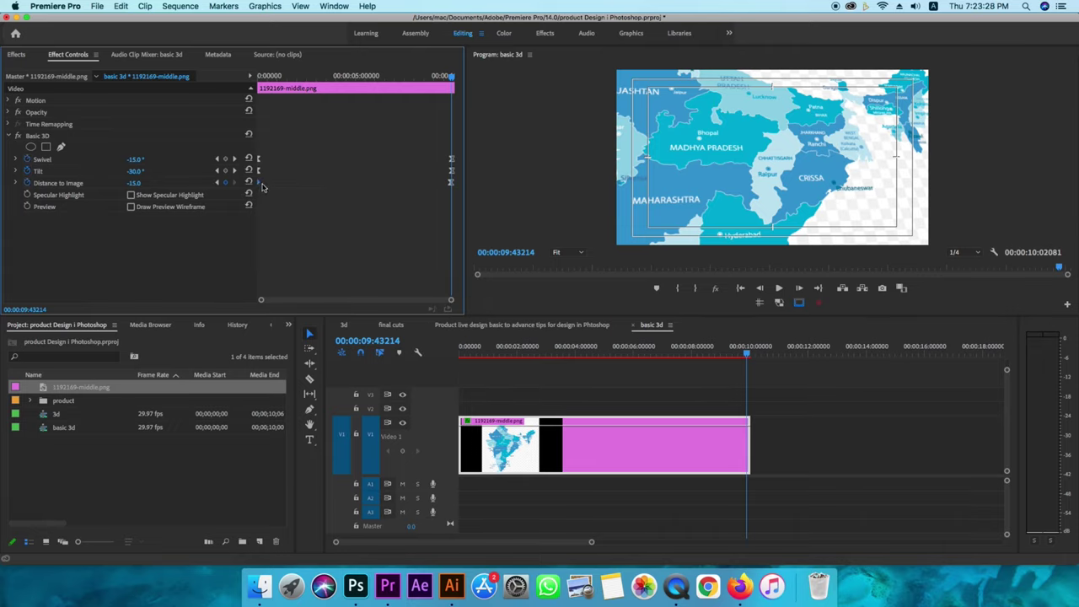
right_click(258, 184)
click(306, 349)
Render and play the sequence preview, then stop, rewind to 00:00:00:00 and select the map clip
click(723, 377)
click(604, 352)
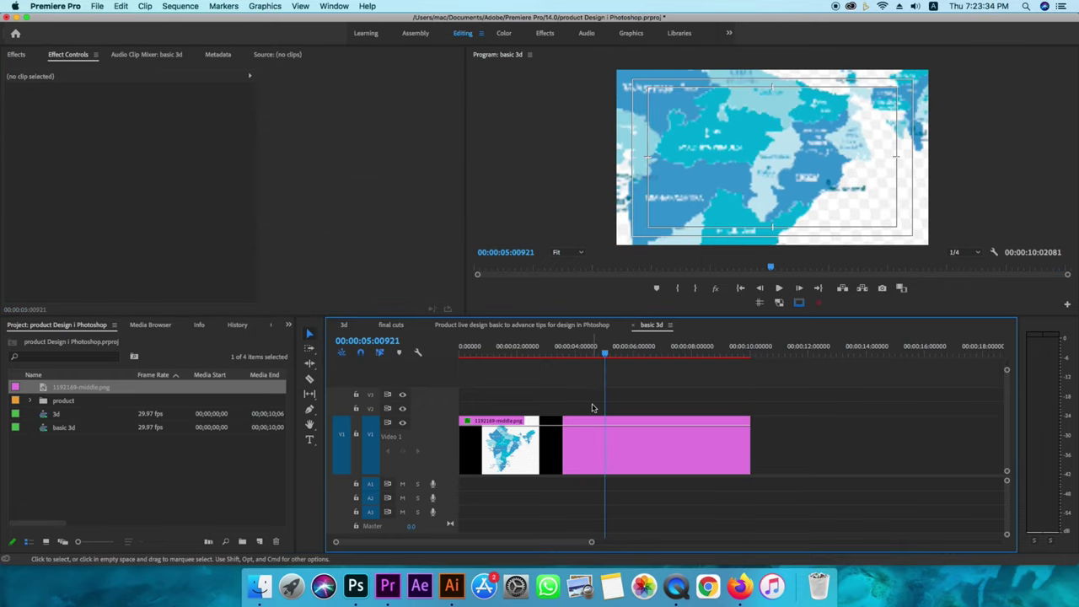
key(Return)
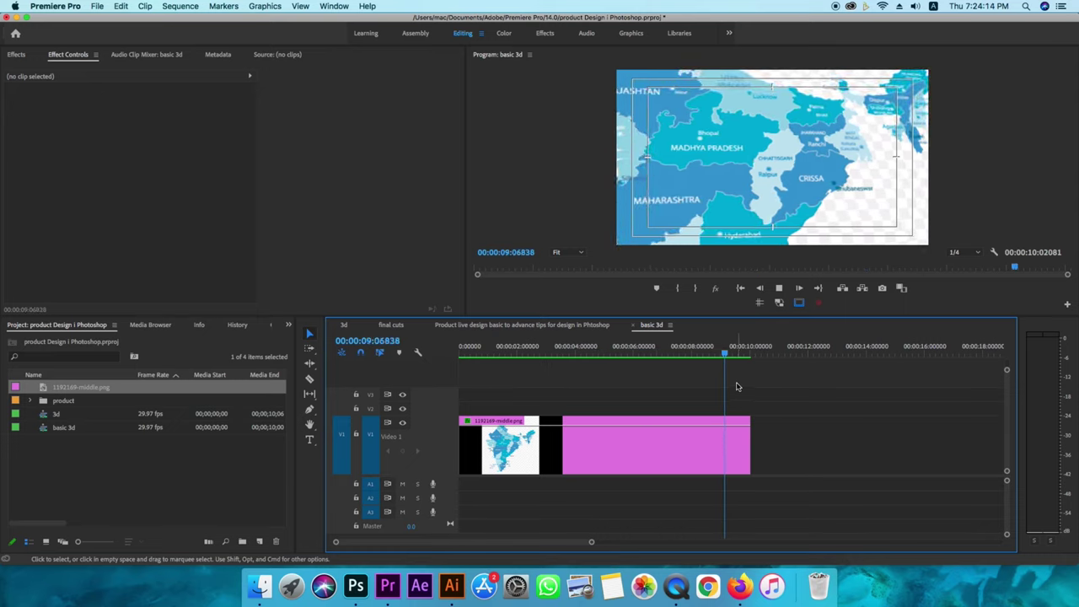
click(747, 354)
drag(747, 354, 462, 354)
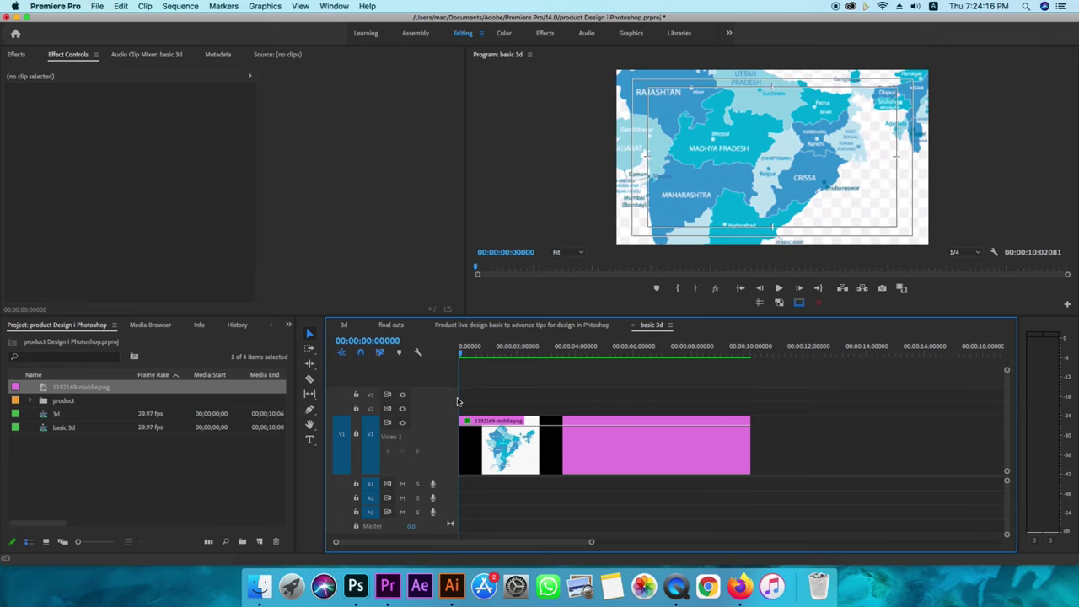
click(586, 450)
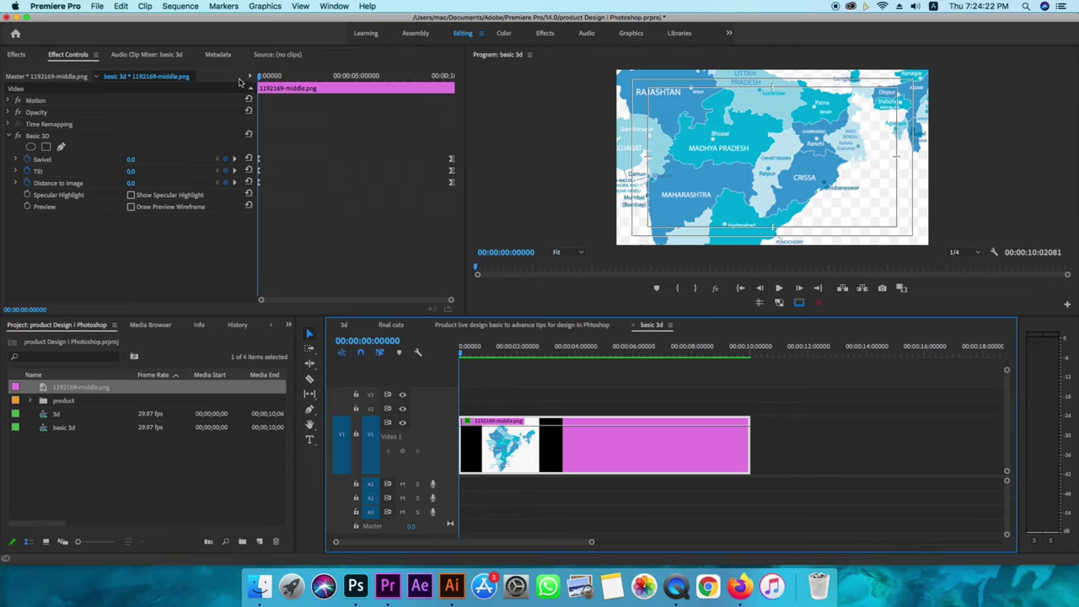
Reshape the Distance to Image velocity curve with bezier handles for smooth easing, then preview playback
click(247, 233)
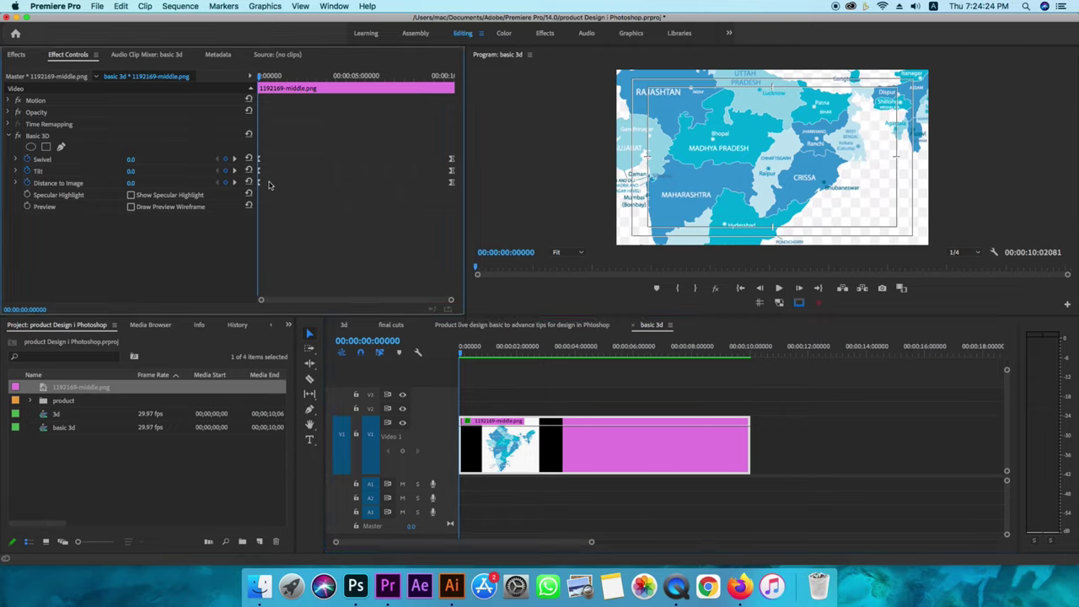
click(15, 185)
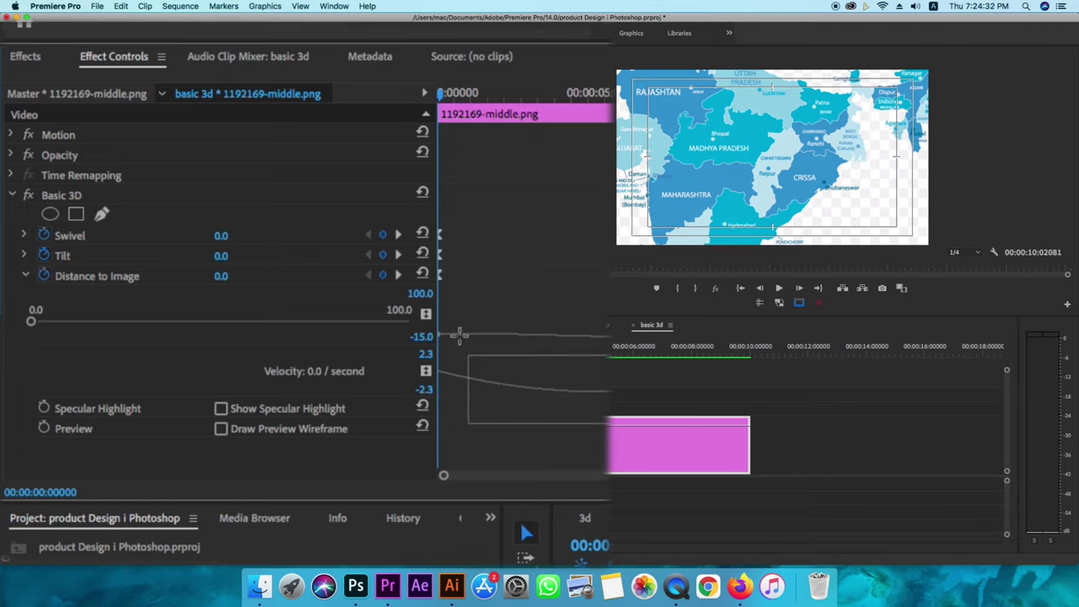
click(505, 384)
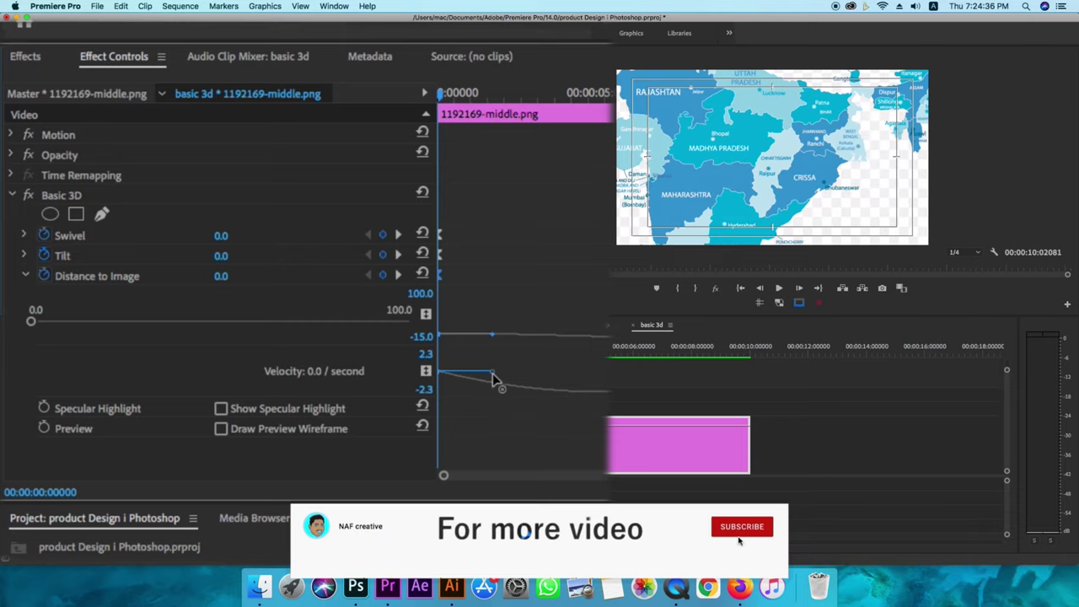
drag(500, 379, 547, 377)
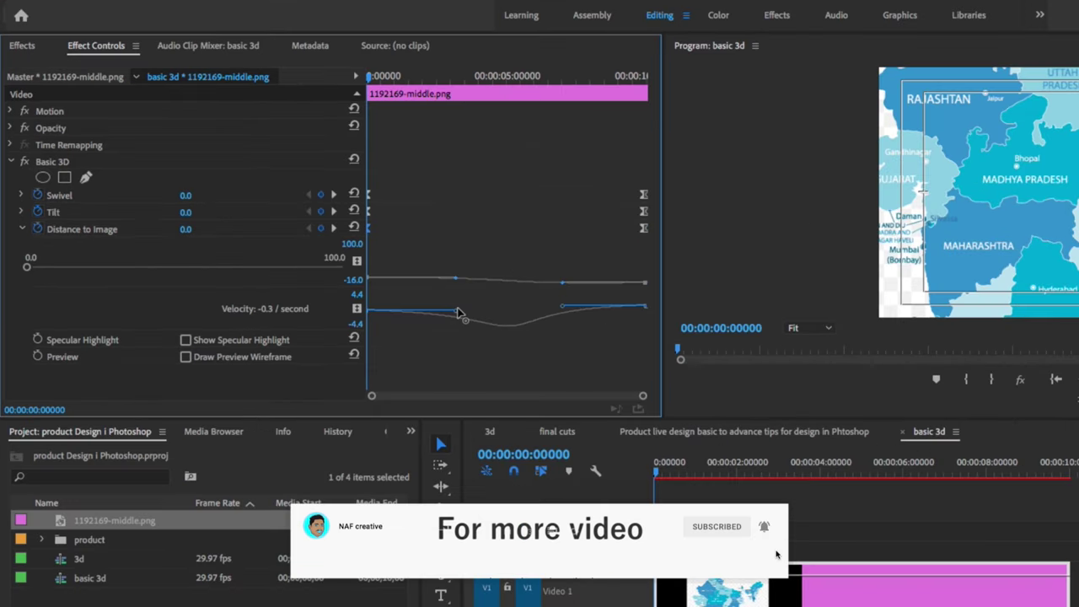
drag(456, 311, 469, 307)
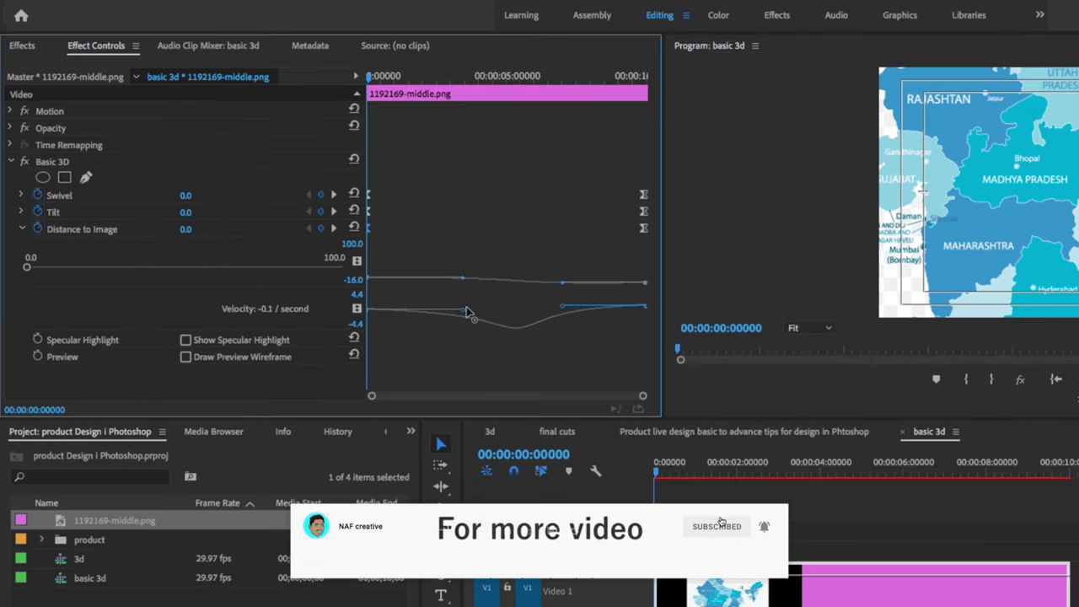
drag(564, 306, 561, 310)
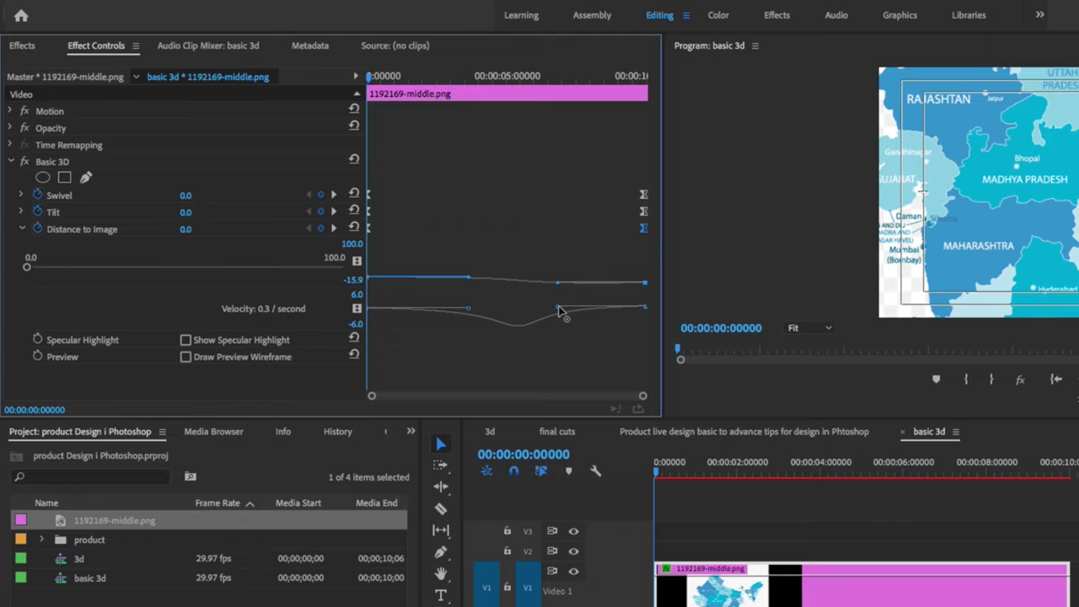
click(658, 476)
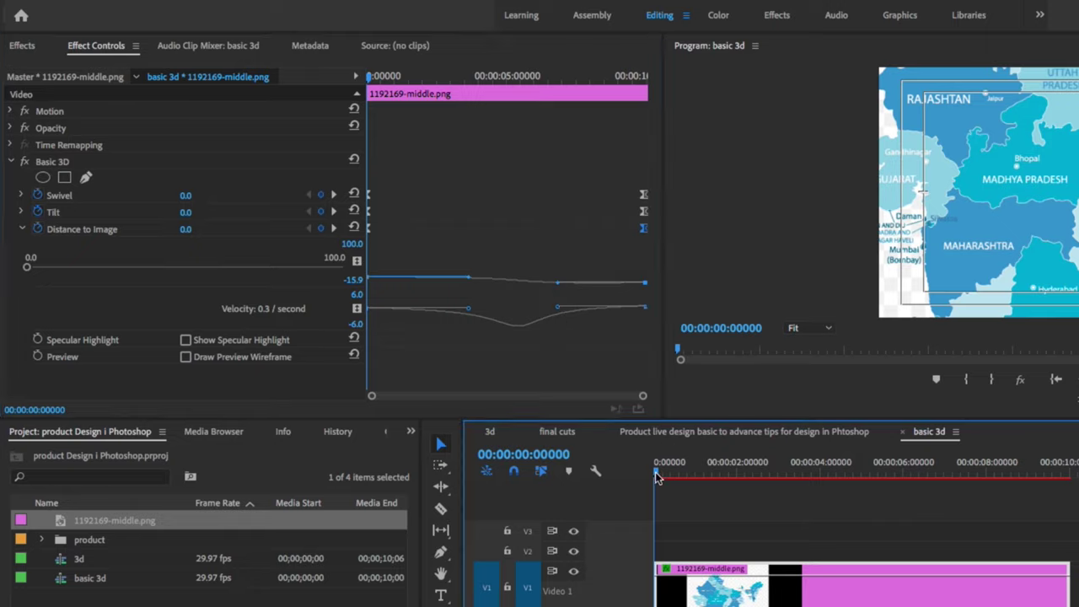
key(space)
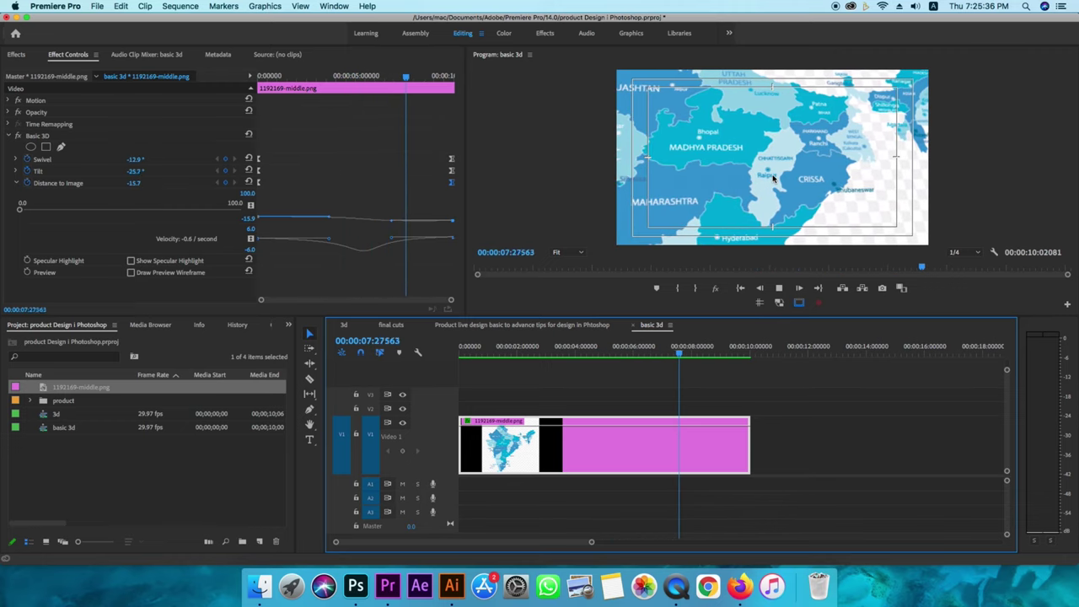
Stop the preview and ease the Tilt keyframes' velocity curve in place of the Distance graph
key(space)
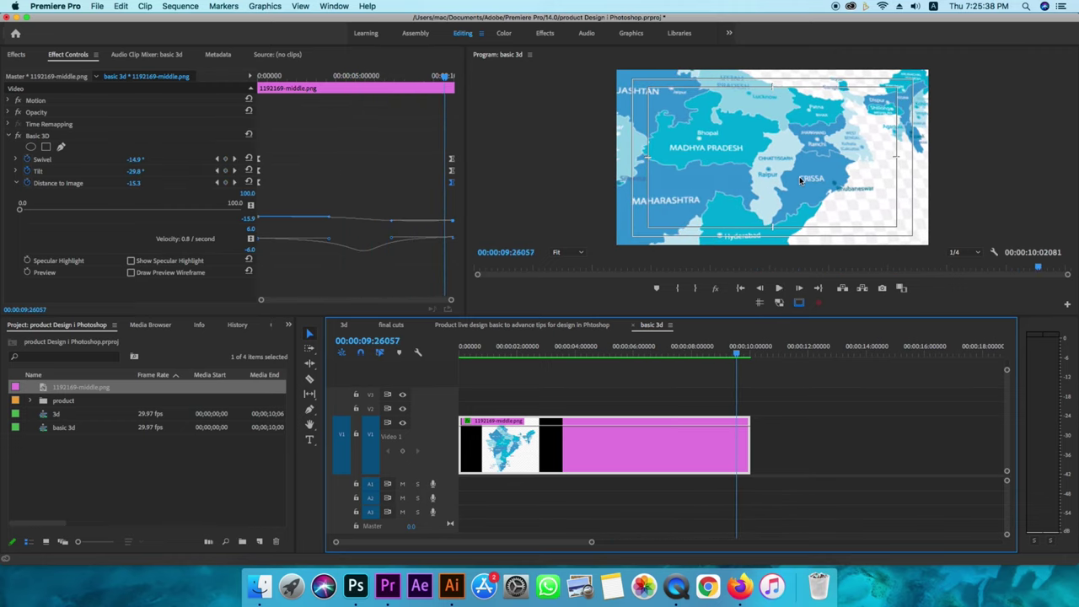
drag(446, 78, 343, 152)
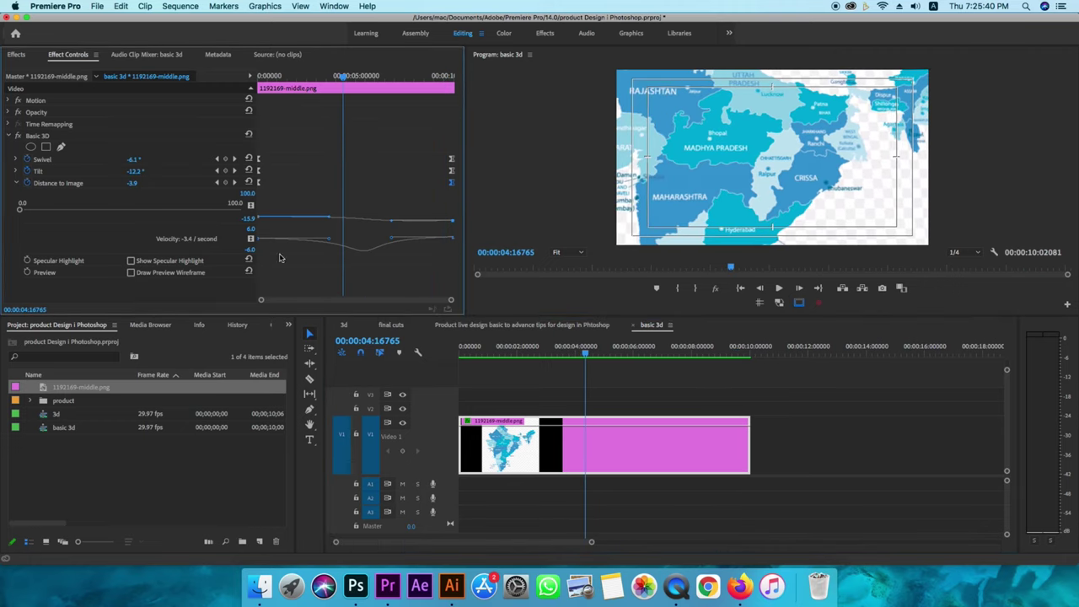
click(16, 184)
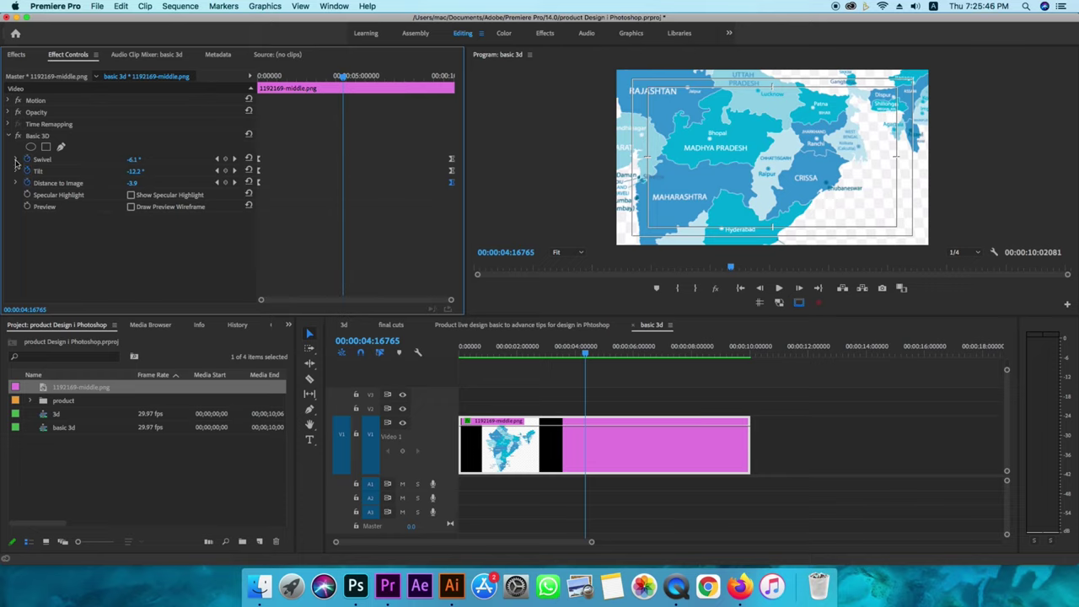
click(16, 172)
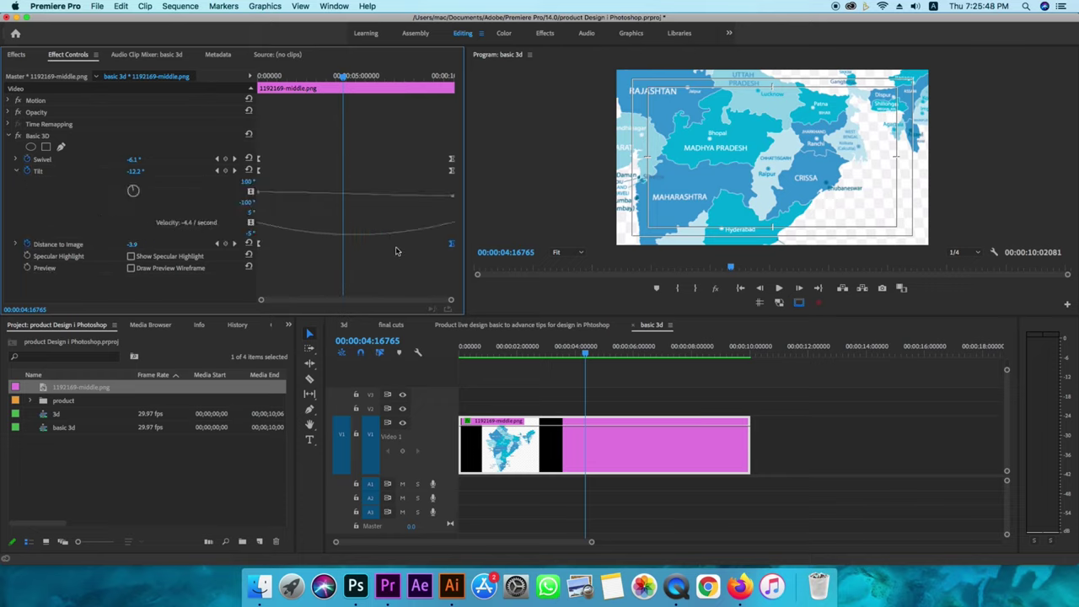
mouse_move(420, 252)
mouse_down()
mouse_move(272, 213)
mouse_move(262, 196)
mouse_up()
drag(351, 177, 371, 263)
drag(290, 201, 249, 255)
drag(293, 227, 326, 222)
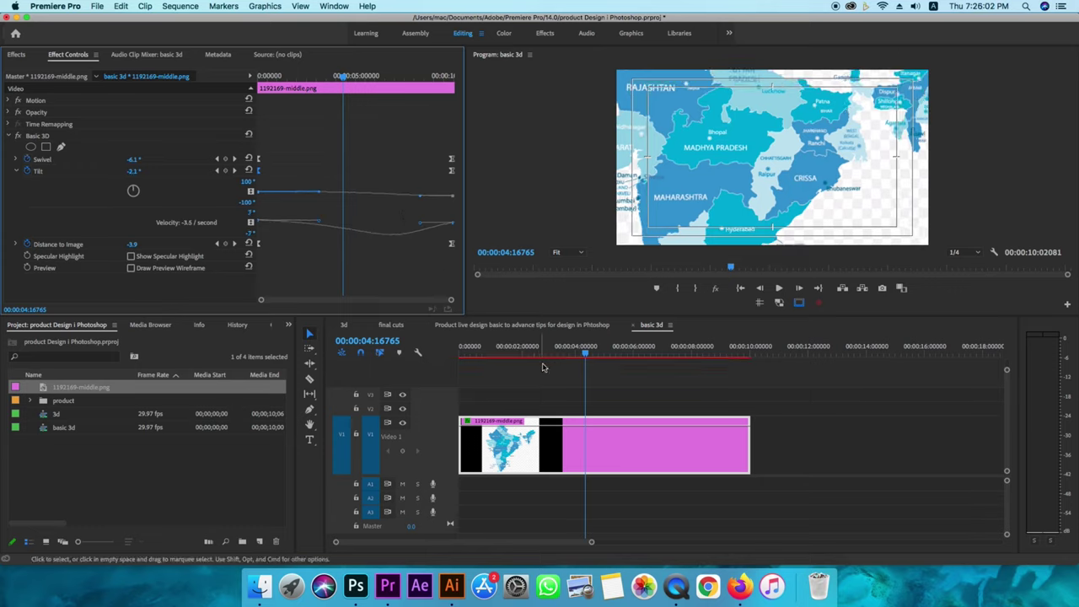
Render the preview from the sequence start and fine-tune the last Tilt keyframe's easing
click(495, 352)
key(Home)
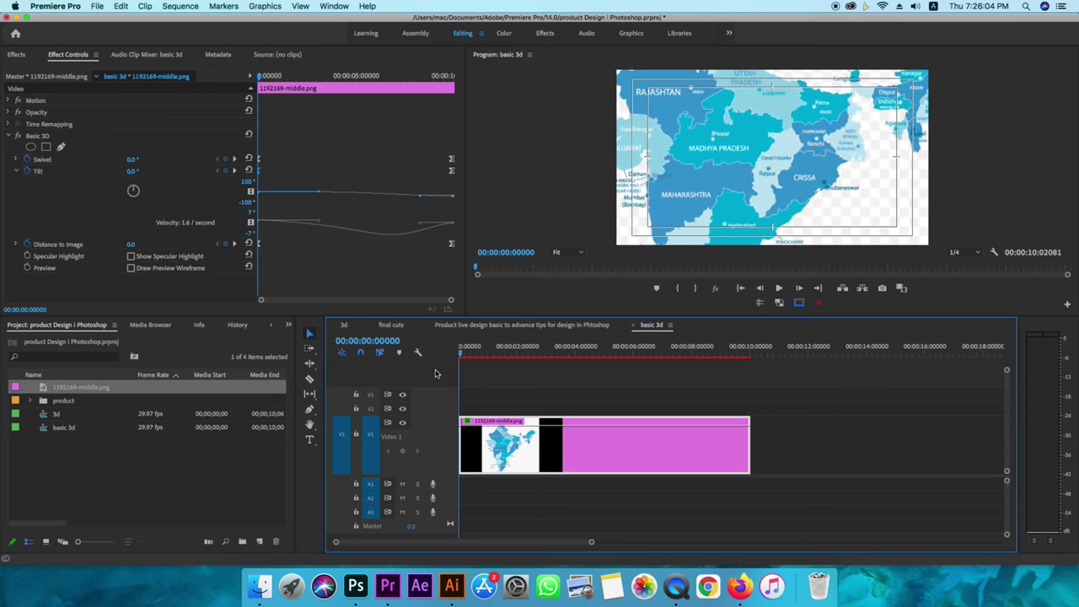
key(Return)
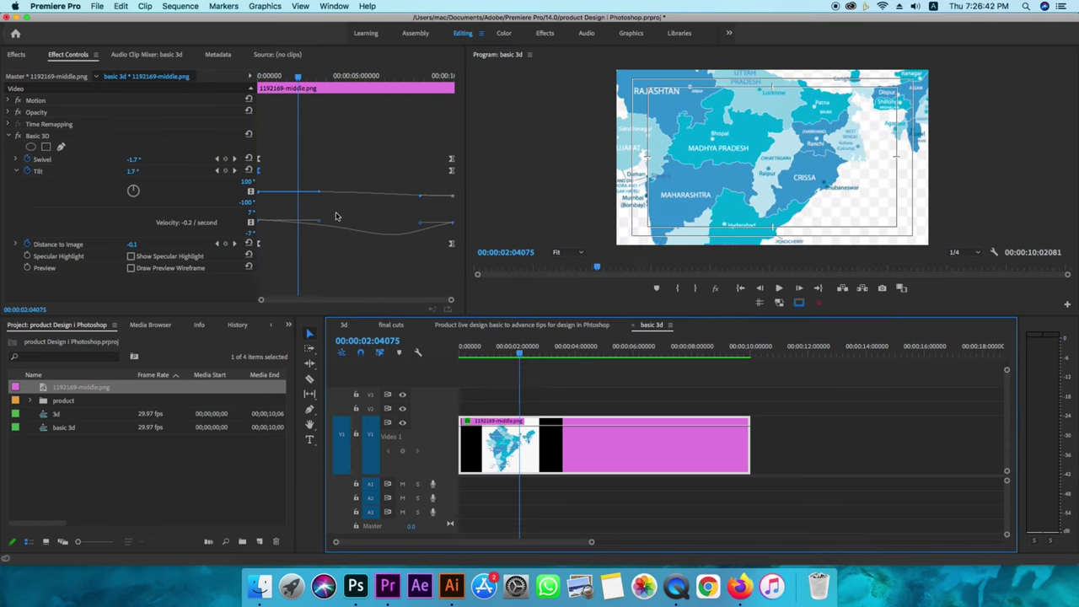
click(421, 227)
drag(418, 228, 421, 224)
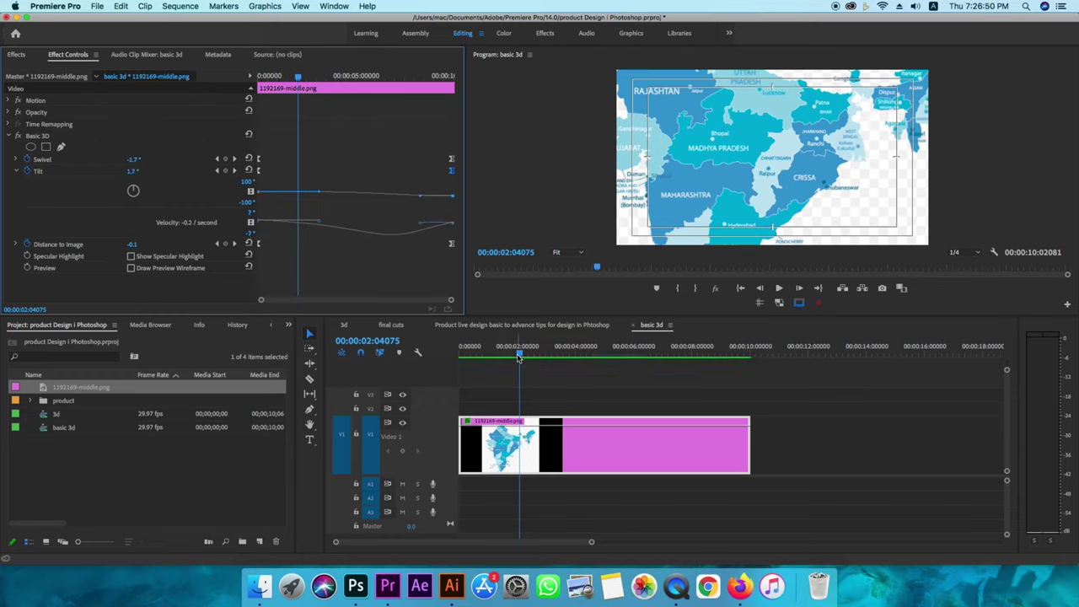
Play a short stretch of the animation, stop it, and save the project
drag(519, 358, 554, 359)
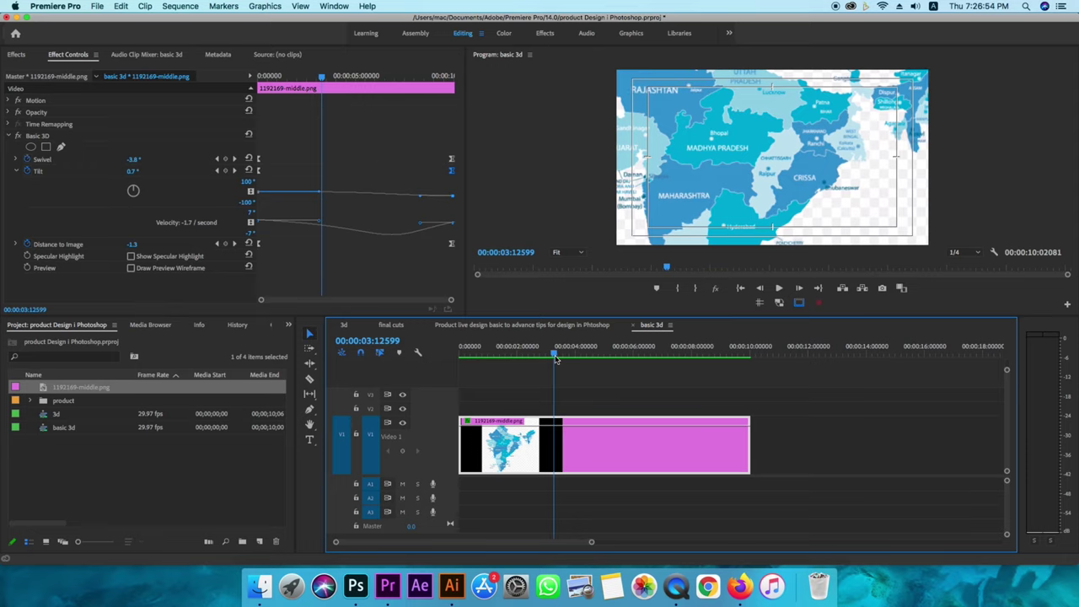
key(space)
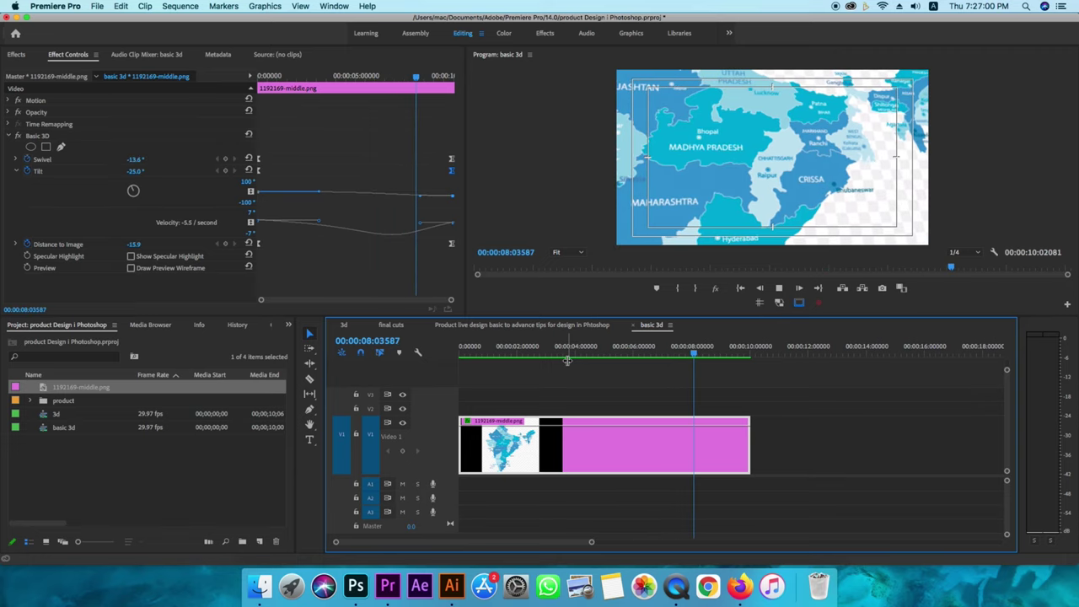
key(space)
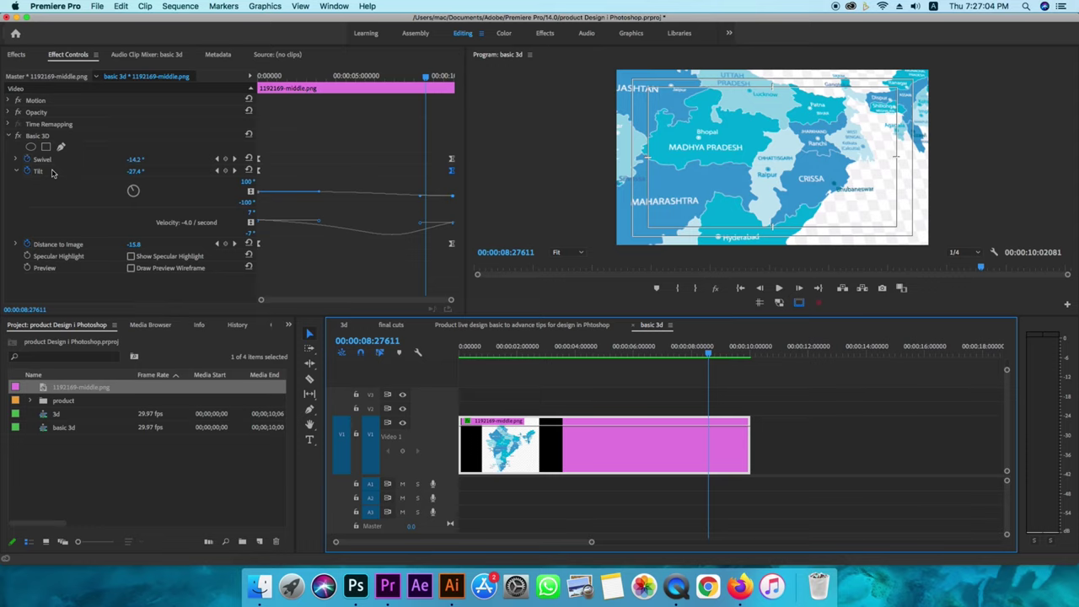
key(super+s)
Replay the Basic 3D animation from the start to review the motion
drag(714, 358, 455, 374)
key(space)
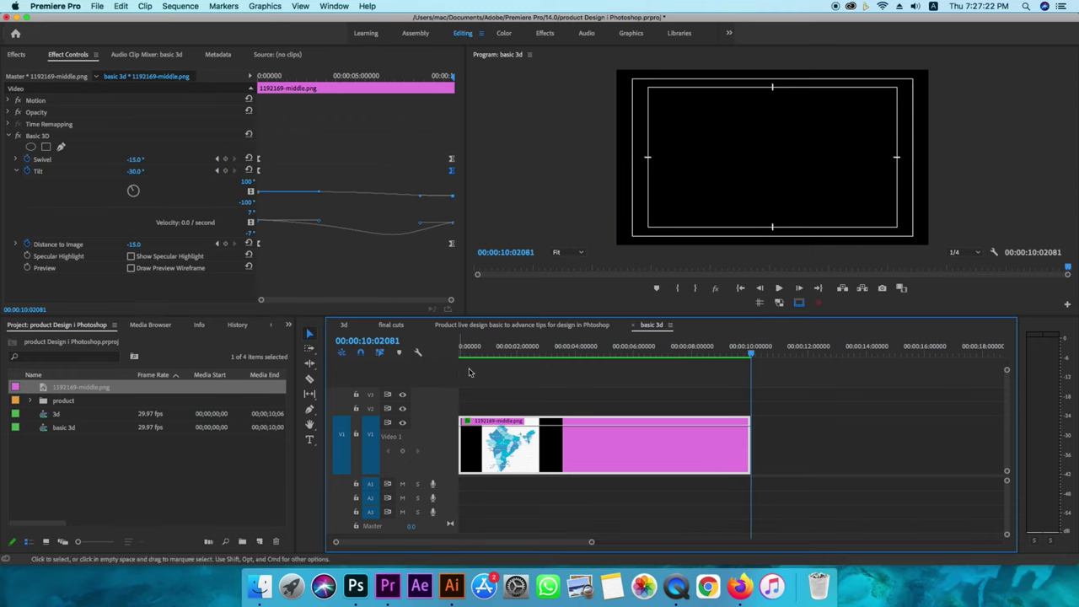
key(space)
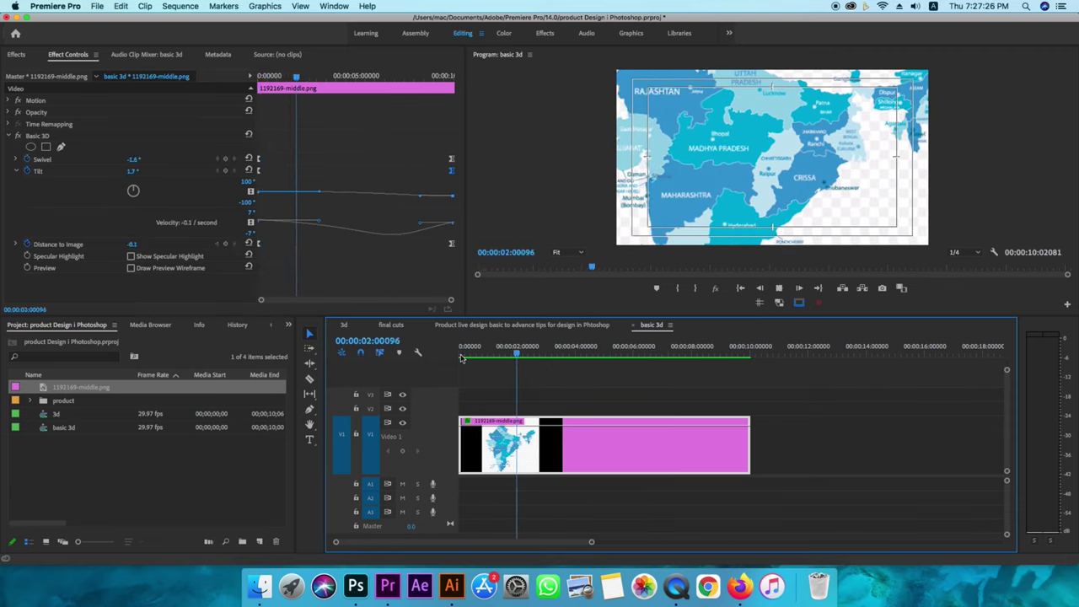
click(461, 357)
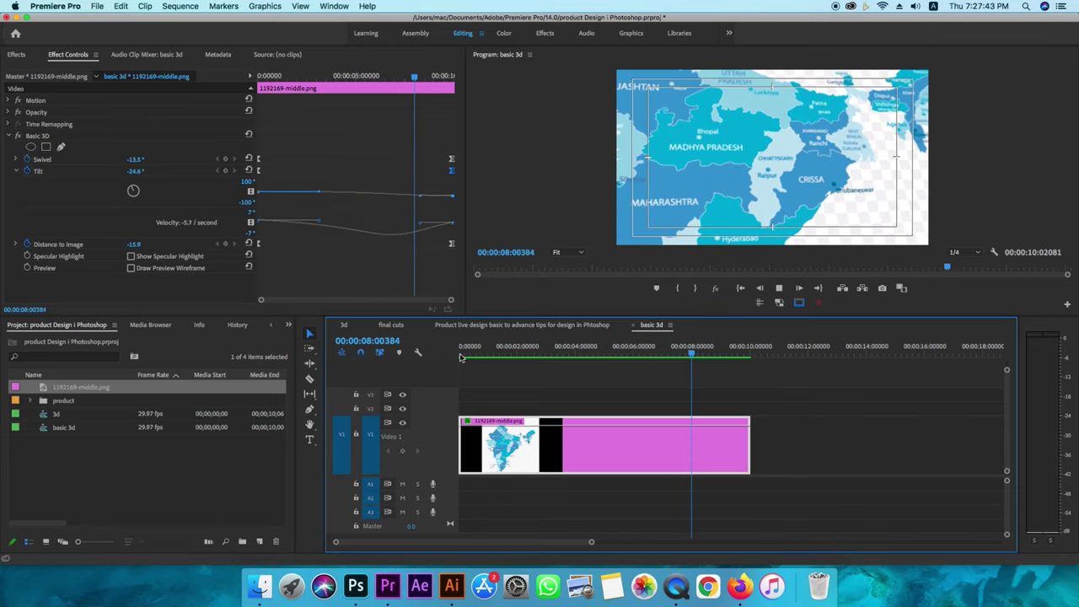
click(486, 354)
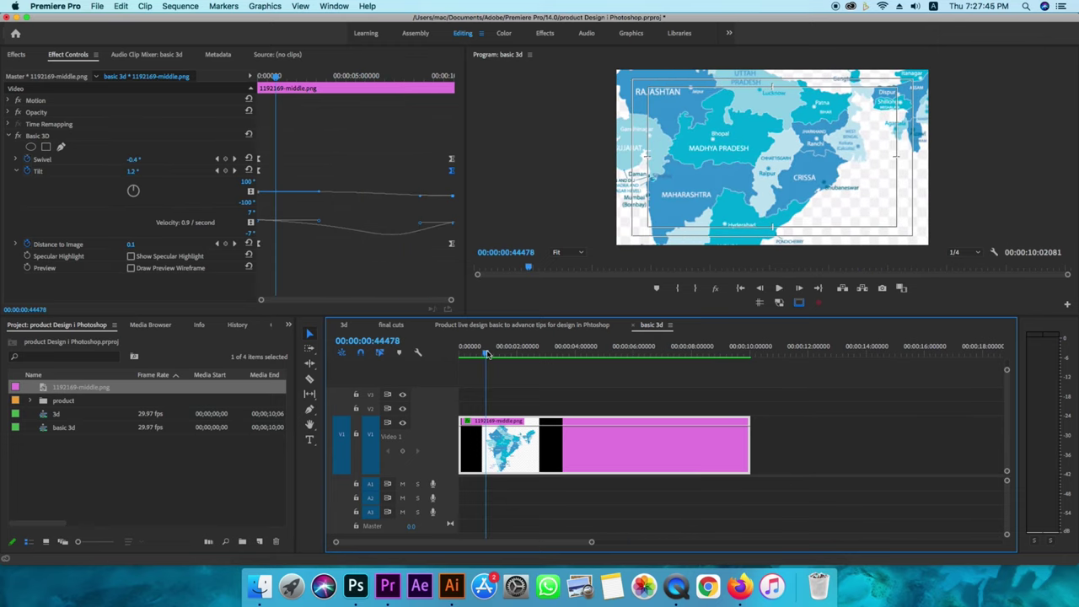